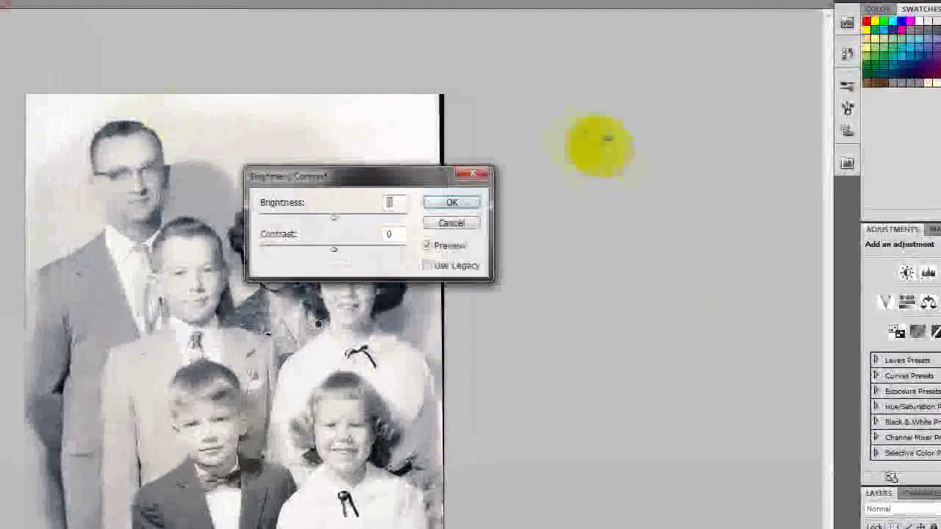
Raise the duplicate layer's brightness to 53 with Brightness/Contrast and add a layer mask to it
{"action": "left_click_drag", "start_coordinate": [472, 184], "coordinate": [478, 185]}
{"action": "left_click_drag", "start_coordinate": [334, 221], "coordinate": [365, 220]}
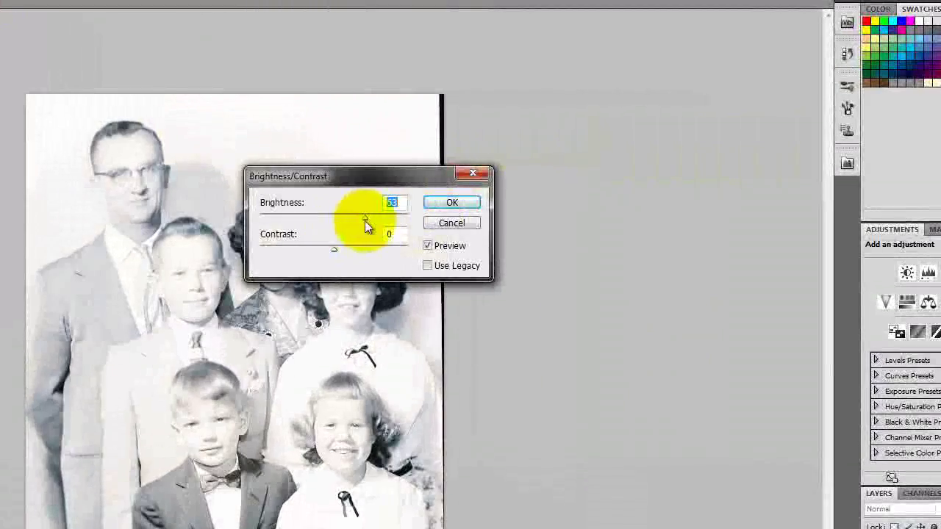
{"action": "left_click", "coordinate": [452, 202]}
{"action": "left_click", "coordinate": [836, 527]}
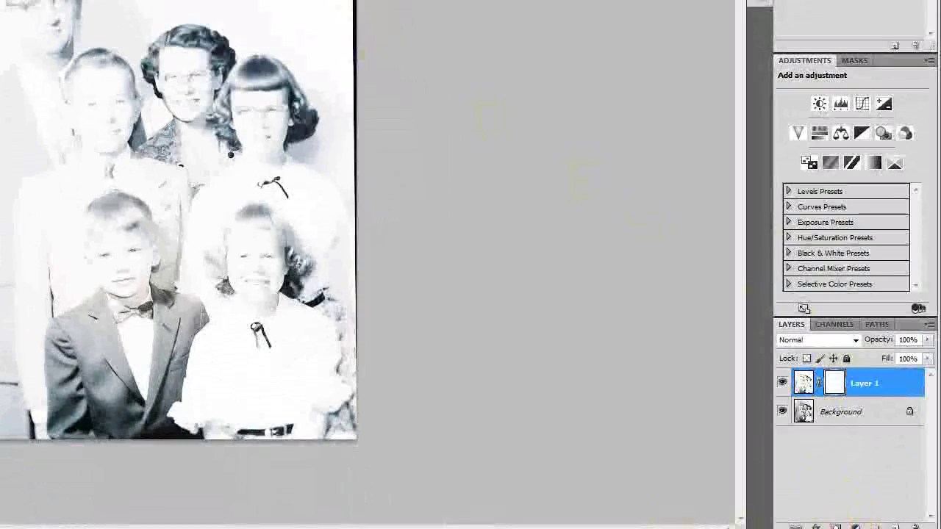
Paint black on the layer mask with an enlarged brush over the boy in the dark suit and the figures around him
{"action": "left_click_drag", "start_coordinate": [105, 257], "coordinate": [170, 287]}
{"action": "key", "text": "]"}
{"action": "key", "text": "]"}
{"action": "key", "text": "]"}
{"action": "key", "text": "]"}
{"action": "key", "text": "]"}
{"action": "key", "text": "]"}
{"action": "key", "text": "]"}
{"action": "key", "text": "]"}
{"action": "key", "text": "["}
{"action": "mouse_move", "coordinate": [154, 231]}
{"action": "left_mouse_down"}
{"action": "mouse_move", "coordinate": [173, 247]}
{"action": "mouse_move", "coordinate": [130, 368]}
{"action": "left_mouse_up"}
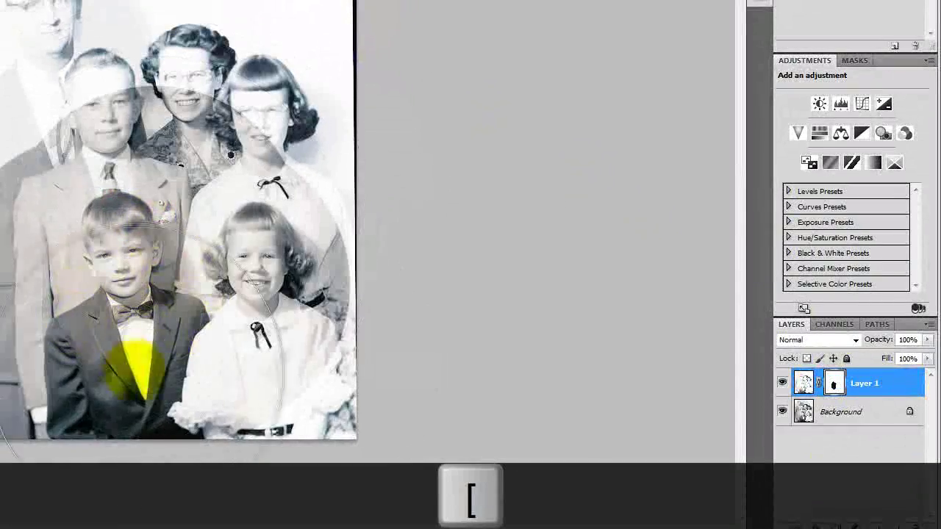
Mask the remaining family members out of the brightened layer with a smaller brush, including the hair and faces
{"action": "key", "text": "["}
{"action": "key", "text": "["}
{"action": "key", "text": "["}
{"action": "key", "text": "["}
{"action": "key", "text": "["}
{"action": "key", "text": "["}
{"action": "mouse_move", "coordinate": [68, 269]}
{"action": "left_mouse_down"}
{"action": "mouse_move", "coordinate": [166, 202]}
{"action": "mouse_move", "coordinate": [285, 359]}
{"action": "mouse_move", "coordinate": [288, 209]}
{"action": "left_mouse_up"}
{"action": "key", "text": "["}
{"action": "key", "text": "["}
{"action": "key", "text": "["}
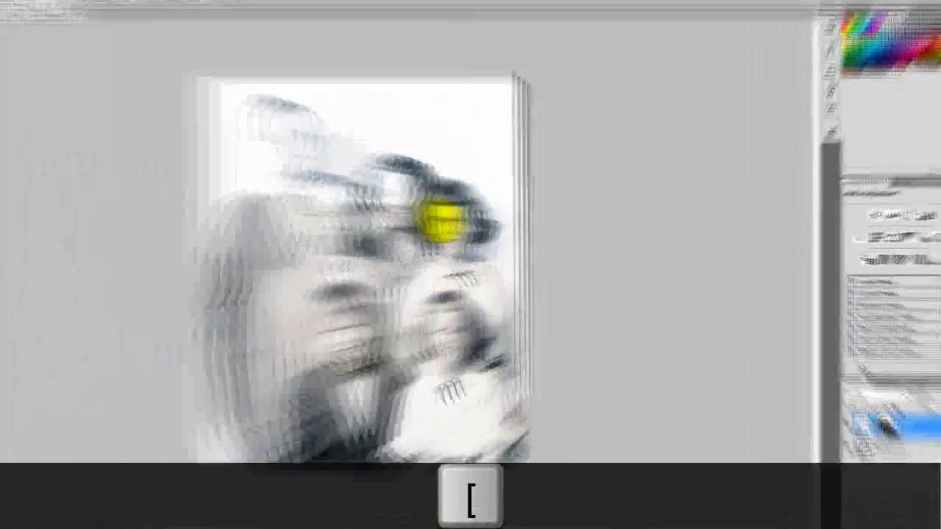
{"action": "left_click_drag", "start_coordinate": [452, 197], "coordinate": [440, 191]}
{"action": "mouse_move", "coordinate": [358, 176]}
{"action": "left_mouse_down"}
{"action": "mouse_move", "coordinate": [281, 155]}
{"action": "mouse_move", "coordinate": [254, 178]}
{"action": "mouse_move", "coordinate": [303, 165]}
{"action": "mouse_move", "coordinate": [294, 145]}
{"action": "mouse_move", "coordinate": [217, 183]}
{"action": "mouse_move", "coordinate": [178, 190]}
{"action": "mouse_move", "coordinate": [204, 328]}
{"action": "mouse_move", "coordinate": [116, 197]}
{"action": "mouse_move", "coordinate": [145, 142]}
{"action": "mouse_move", "coordinate": [132, 105]}
{"action": "mouse_move", "coordinate": [122, 108]}
{"action": "mouse_move", "coordinate": [125, 74]}
{"action": "mouse_move", "coordinate": [157, 102]}
{"action": "mouse_move", "coordinate": [156, 131]}
{"action": "mouse_move", "coordinate": [144, 71]}
{"action": "mouse_move", "coordinate": [158, 96]}
{"action": "mouse_move", "coordinate": [113, 241]}
{"action": "mouse_move", "coordinate": [93, 195]}
{"action": "mouse_move", "coordinate": [126, 200]}
{"action": "left_mouse_up"}
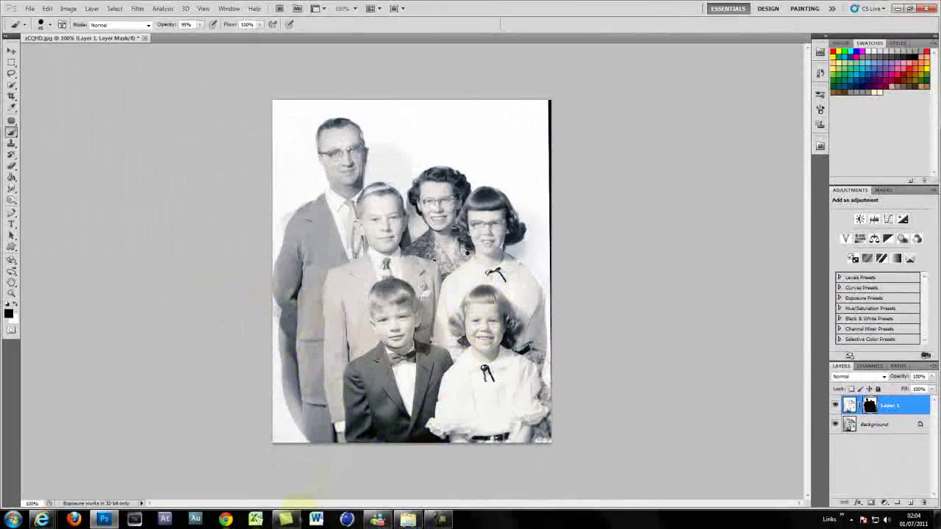
Switch to Internet Explorer and send the chat reply saying that a recording is under way
{"action": "left_click", "coordinate": [42, 519]}
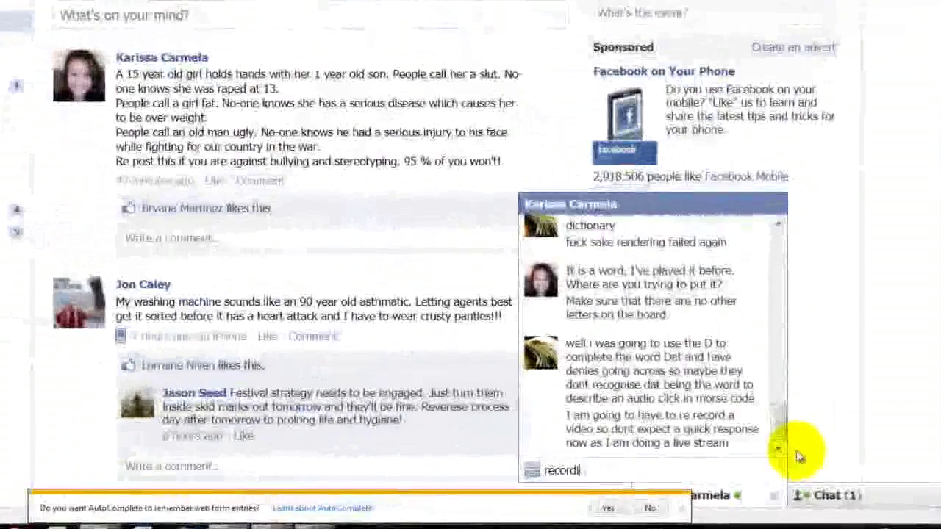
{"action": "key", "text": "Return"}
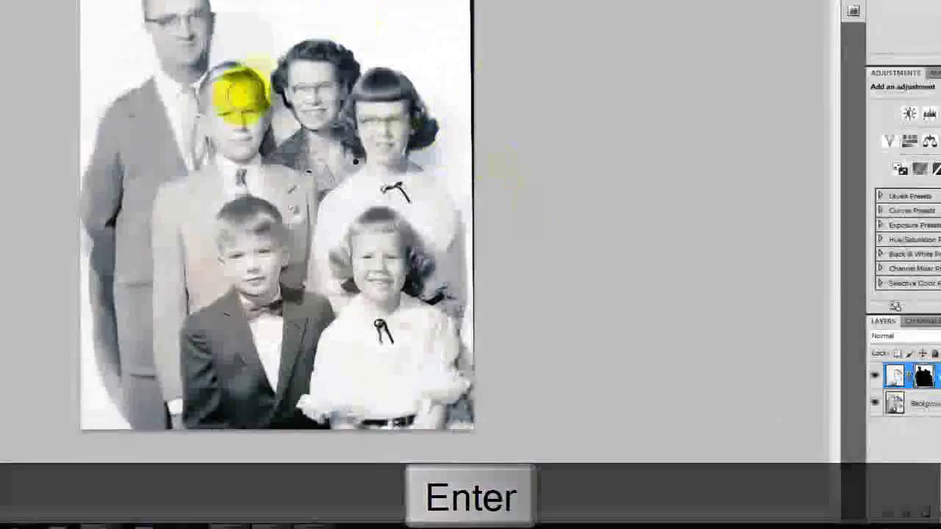
Paint white on the layer mask along the father's back and arm to restore the bright backdrop there
{"action": "key", "text": "x"}
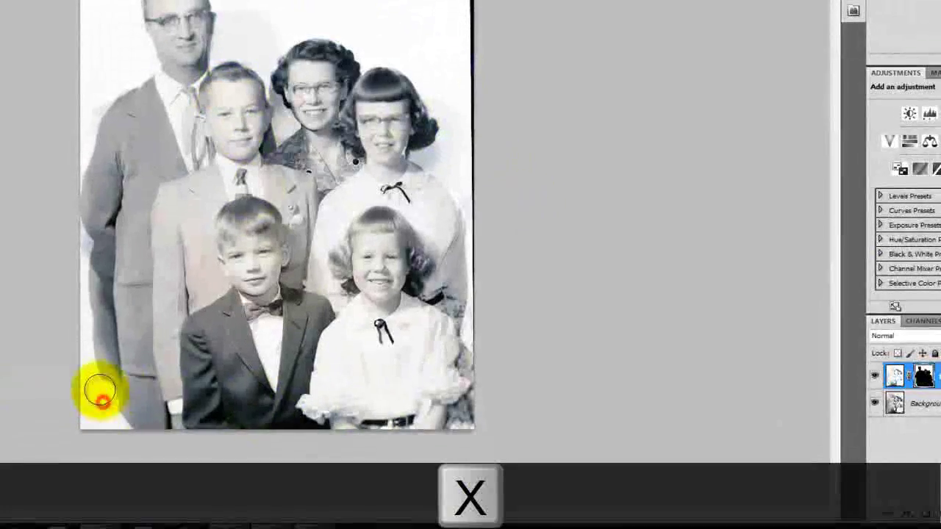
{"action": "mouse_move", "coordinate": [104, 360]}
{"action": "left_mouse_down"}
{"action": "mouse_move", "coordinate": [100, 316]}
{"action": "mouse_move", "coordinate": [71, 246]}
{"action": "mouse_move", "coordinate": [92, 300]}
{"action": "left_mouse_up"}
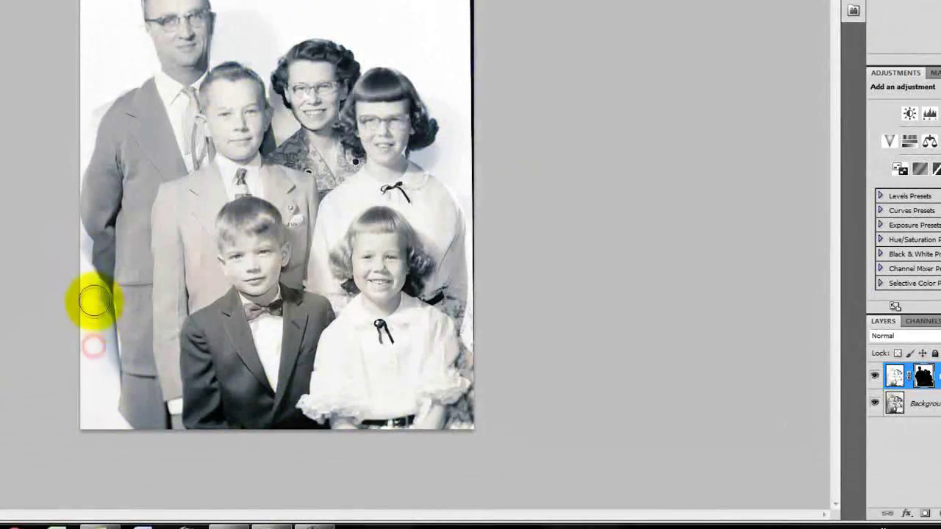
{"action": "left_click_drag", "start_coordinate": [114, 59], "coordinate": [95, 97]}
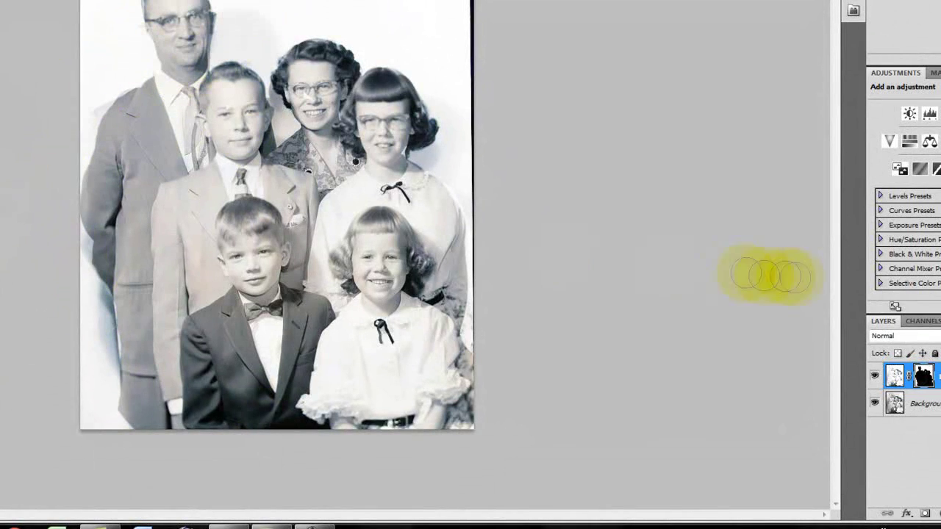
{"action": "left_click", "coordinate": [895, 372]}
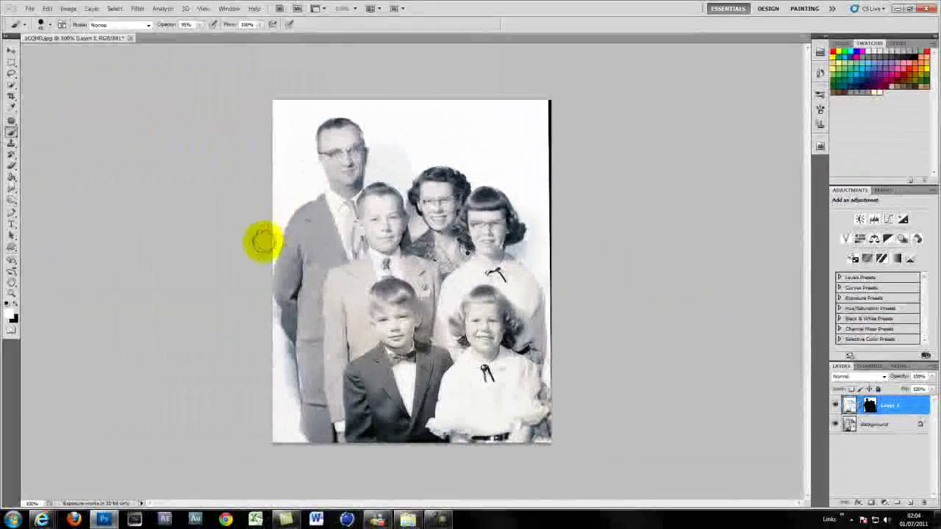
{"action": "key", "text": "ctrl+z"}
{"action": "right_click", "coordinate": [894, 423]}
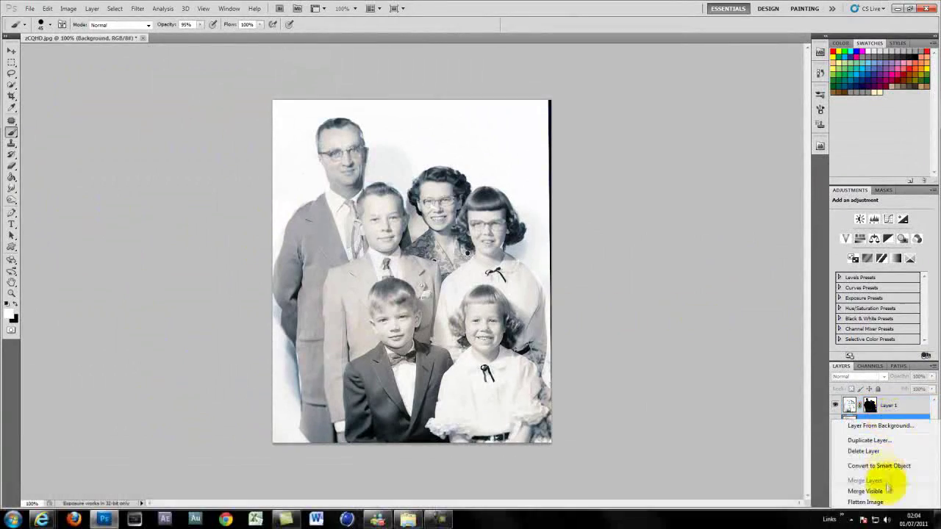
{"action": "left_click", "coordinate": [879, 407]}
{"action": "key", "text": "ctrl+z"}
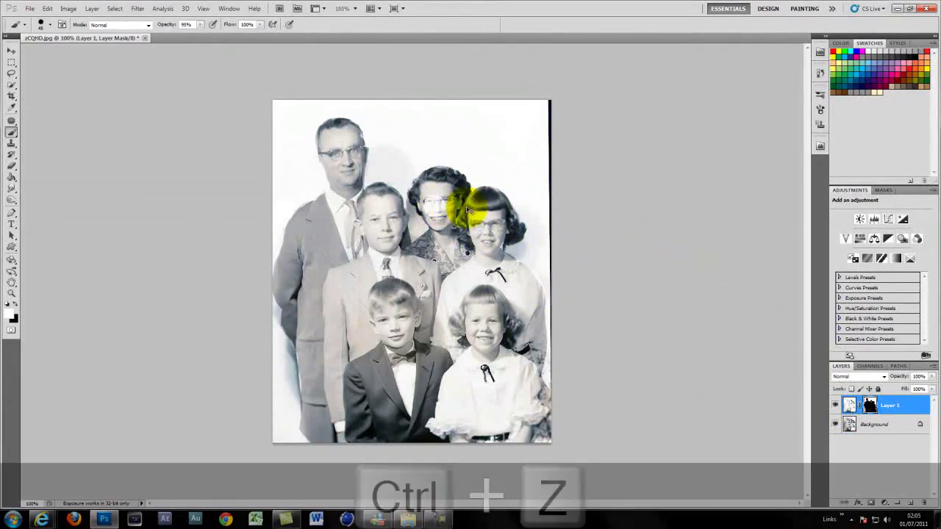
{"action": "key", "text": "x"}
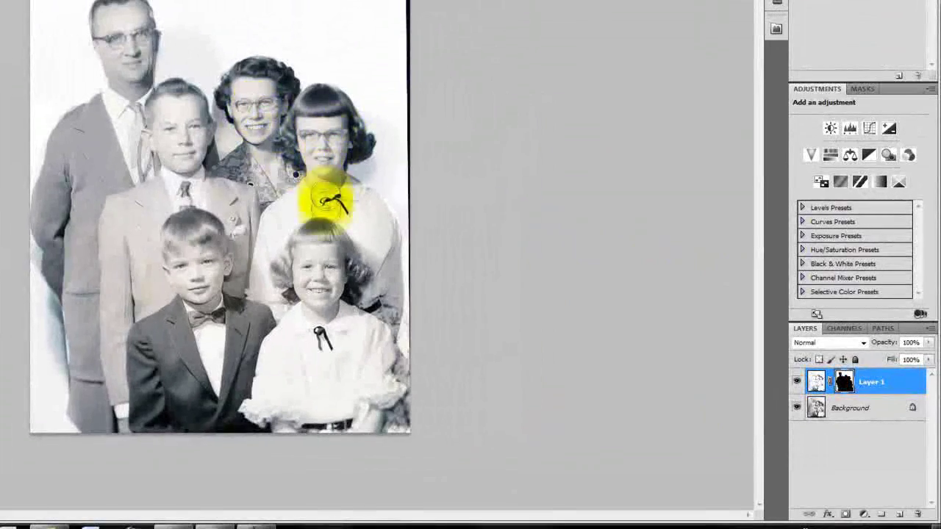
Merge the masked layer into the background and darken the shadows with Levels, using a black input level of 48
{"action": "right_click", "coordinate": [815, 403]}
{"action": "left_click", "coordinate": [846, 402]}
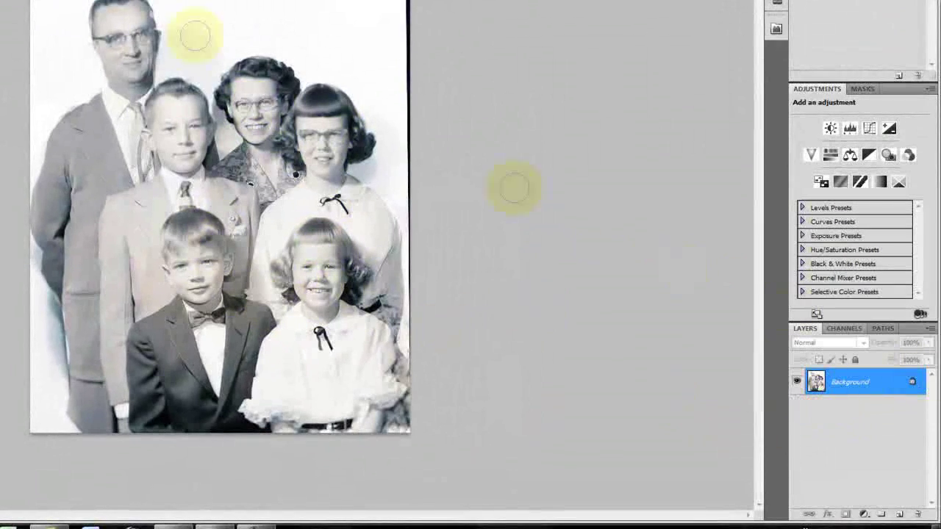
{"action": "key", "text": "ctrl+l"}
{"action": "left_click_drag", "start_coordinate": [552, 65], "coordinate": [578, 65]}
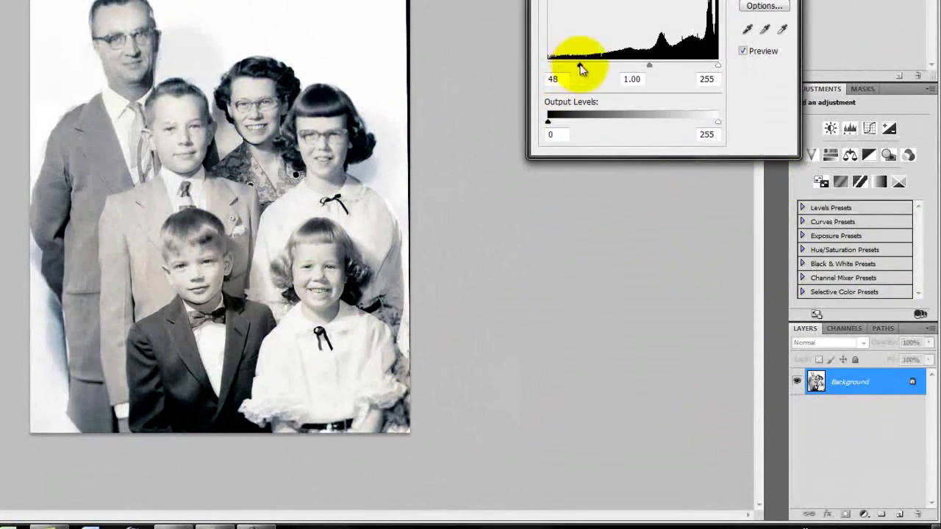
{"action": "key", "text": "Return"}
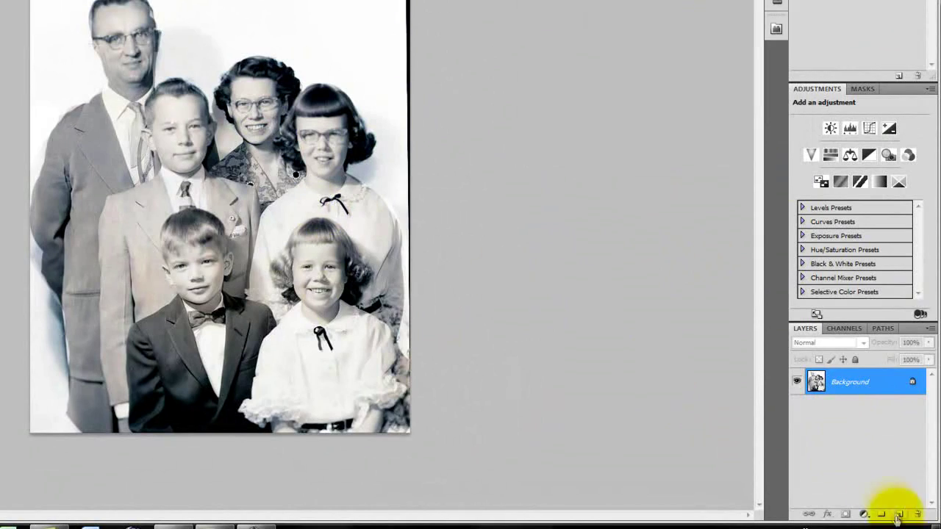
Duplicate the background layer, hide the original and add a new empty layer above the copy
{"action": "key", "text": "ctrl+j"}
{"action": "left_click", "coordinate": [796, 408]}
{"action": "left_click", "coordinate": [898, 514]}
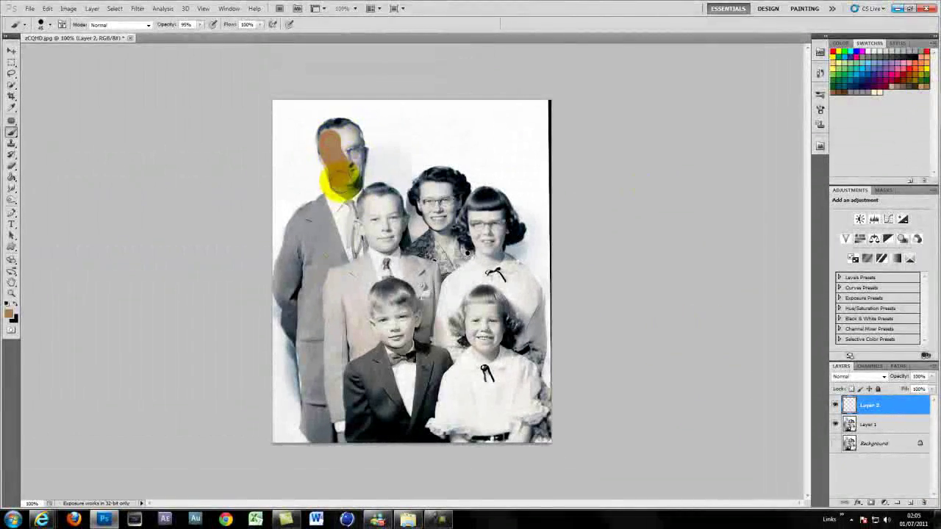
Paint the father's face and neck skin brown on the new layer, using a smaller brush for the edges
{"action": "left_click_drag", "start_coordinate": [340, 179], "coordinate": [352, 152]}
{"action": "scroll", "coordinate": [336, 140], "scroll_direction": "up", "scroll_amount": 3}
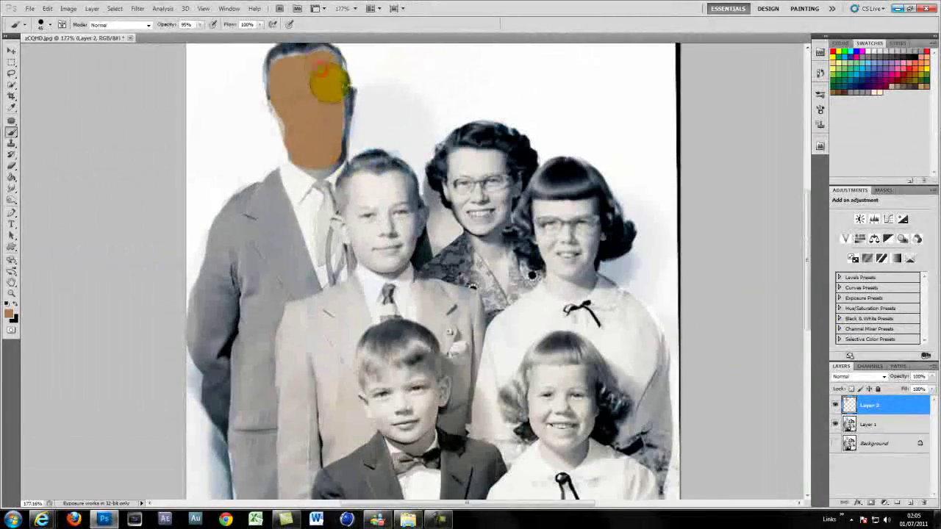
{"action": "key", "text": "bracketleft"}
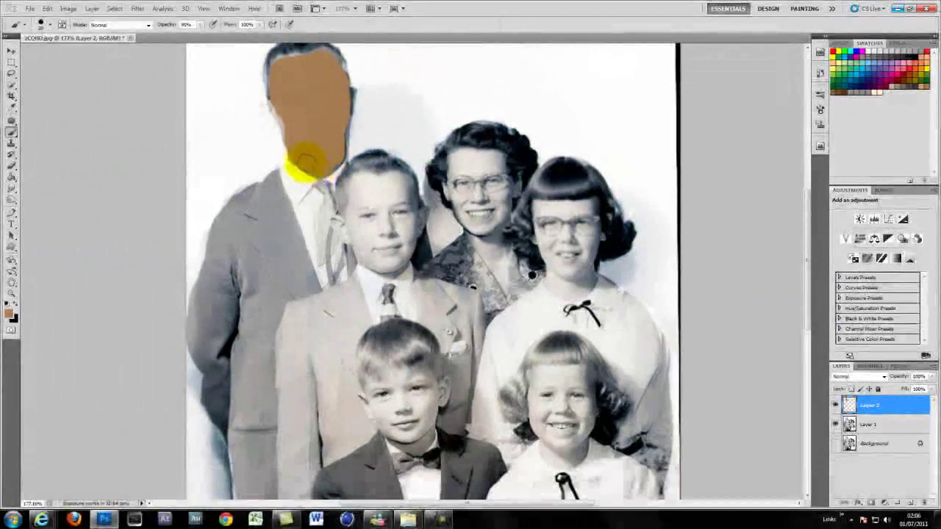
{"action": "mouse_move", "coordinate": [286, 125]}
{"action": "left_mouse_down"}
{"action": "mouse_move", "coordinate": [279, 66]}
{"action": "mouse_move", "coordinate": [319, 55]}
{"action": "mouse_move", "coordinate": [280, 107]}
{"action": "mouse_move", "coordinate": [289, 131]}
{"action": "left_mouse_up"}
Paint the older boy's face and ears skin brown, adjusting the brush size to follow the edges
{"action": "left_click_drag", "start_coordinate": [393, 192], "coordinate": [362, 181]}
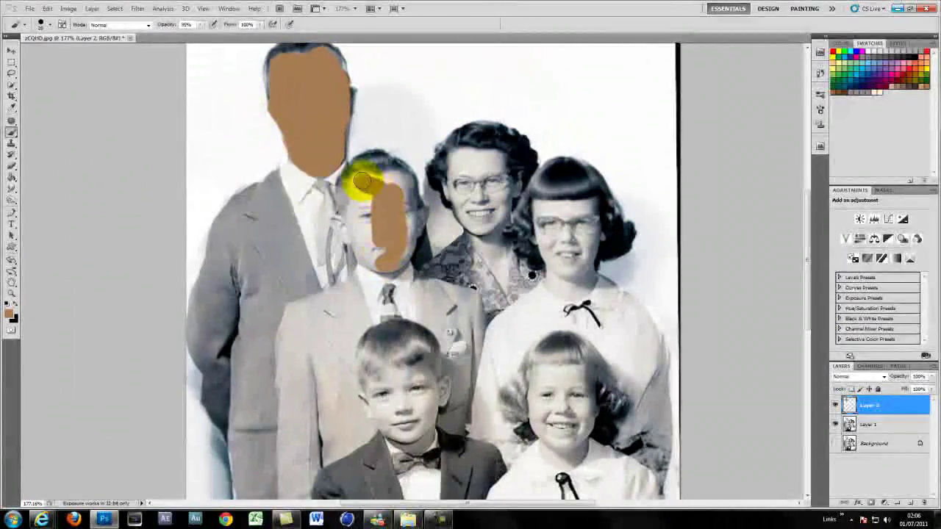
{"action": "key", "text": "["}
{"action": "left_click_drag", "start_coordinate": [399, 250], "coordinate": [423, 213]}
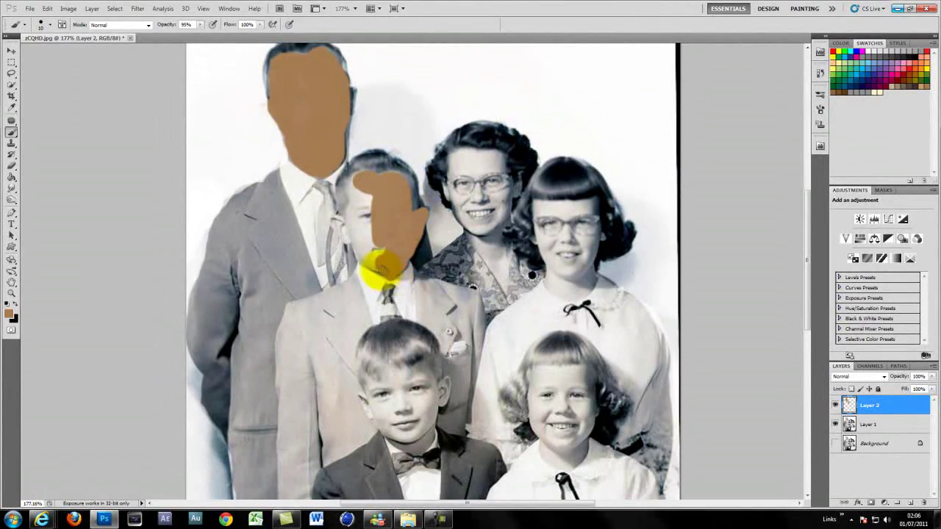
{"action": "key", "text": "bracketright"}
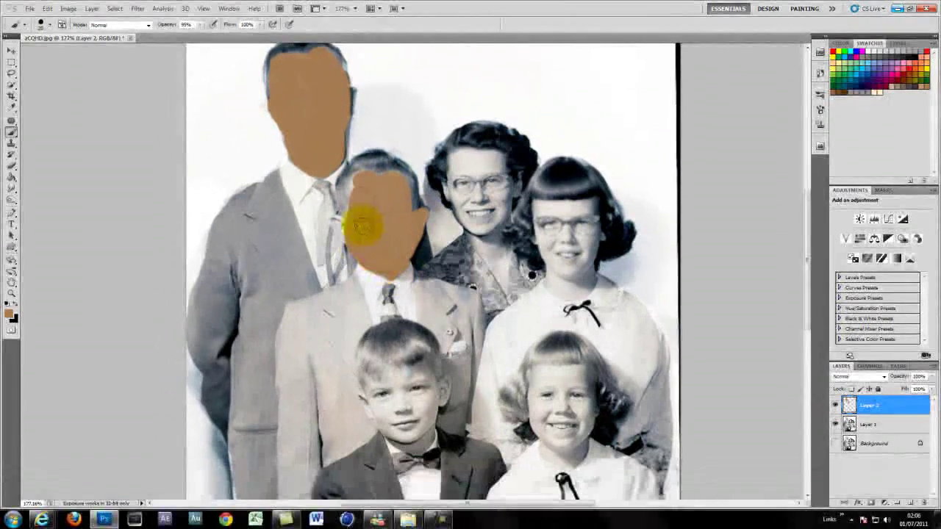
{"action": "key", "text": "bracketleft"}
{"action": "key", "text": "bracketright"}
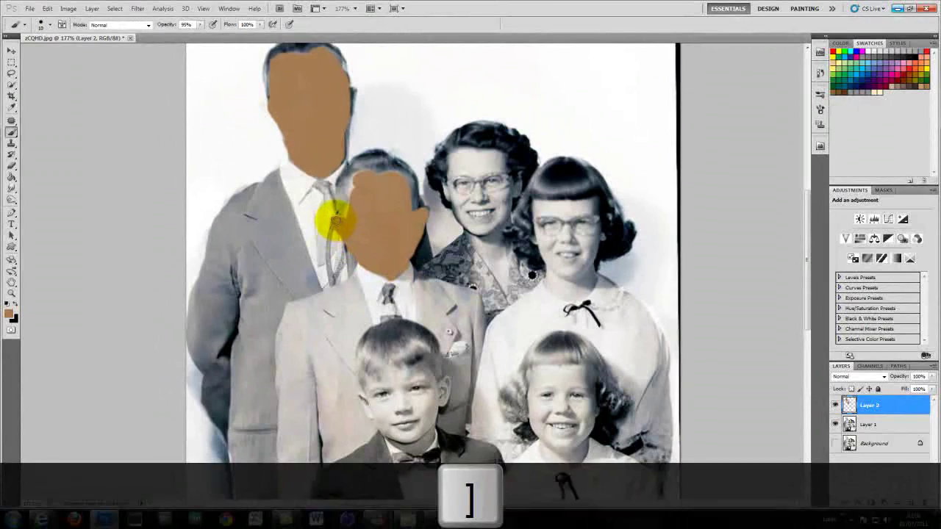
{"action": "mouse_move", "coordinate": [335, 221]}
{"action": "left_mouse_down"}
{"action": "mouse_move", "coordinate": [355, 174]}
{"action": "mouse_move", "coordinate": [351, 218]}
{"action": "mouse_move", "coordinate": [401, 173]}
{"action": "mouse_move", "coordinate": [353, 212]}
{"action": "left_mouse_up"}
Paint the mother's face and neckline and the older girl's face and neck in the same skin brown
{"action": "key", "text": "bracketright"}
{"action": "mouse_move", "coordinate": [466, 152]}
{"action": "left_mouse_down"}
{"action": "mouse_move", "coordinate": [488, 157]}
{"action": "mouse_move", "coordinate": [508, 184]}
{"action": "left_mouse_up"}
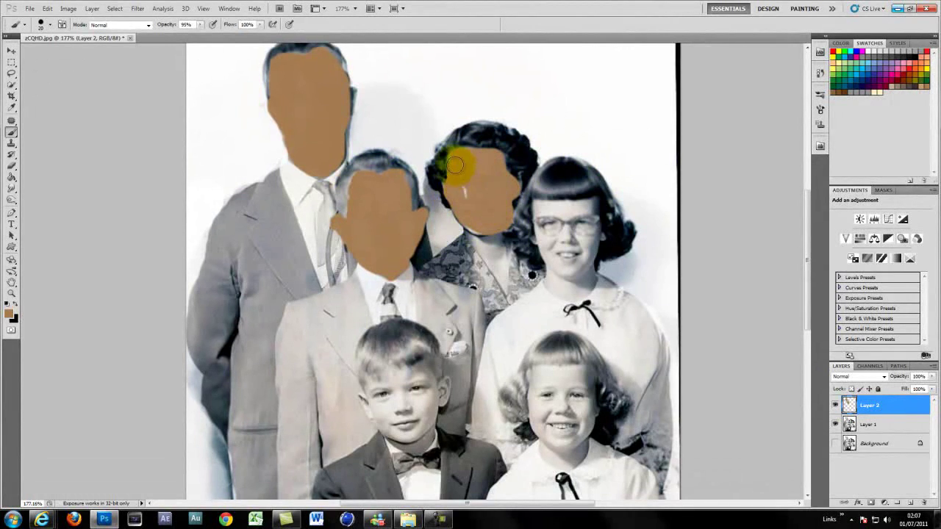
{"action": "key", "text": "bracketleft"}
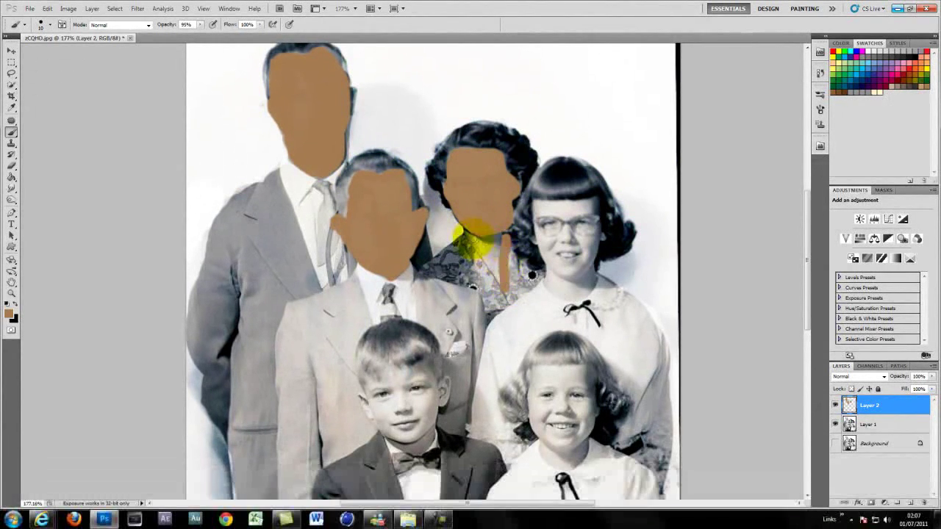
{"action": "key", "text": "bracketright"}
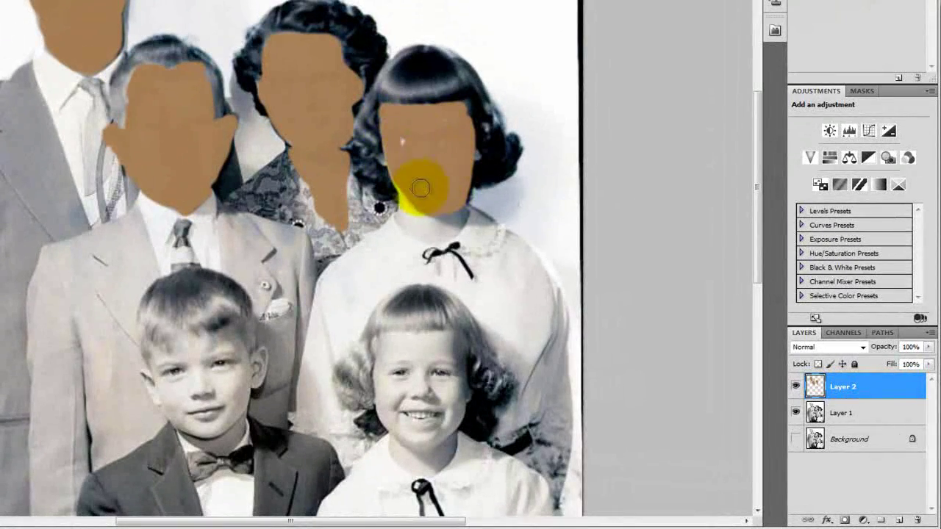
{"action": "mouse_move", "coordinate": [421, 188]}
{"action": "left_mouse_down"}
{"action": "mouse_move", "coordinate": [407, 209]}
{"action": "mouse_move", "coordinate": [419, 218]}
{"action": "mouse_move", "coordinate": [453, 212]}
{"action": "mouse_move", "coordinate": [444, 229]}
{"action": "mouse_move", "coordinate": [406, 218]}
{"action": "left_mouse_up"}
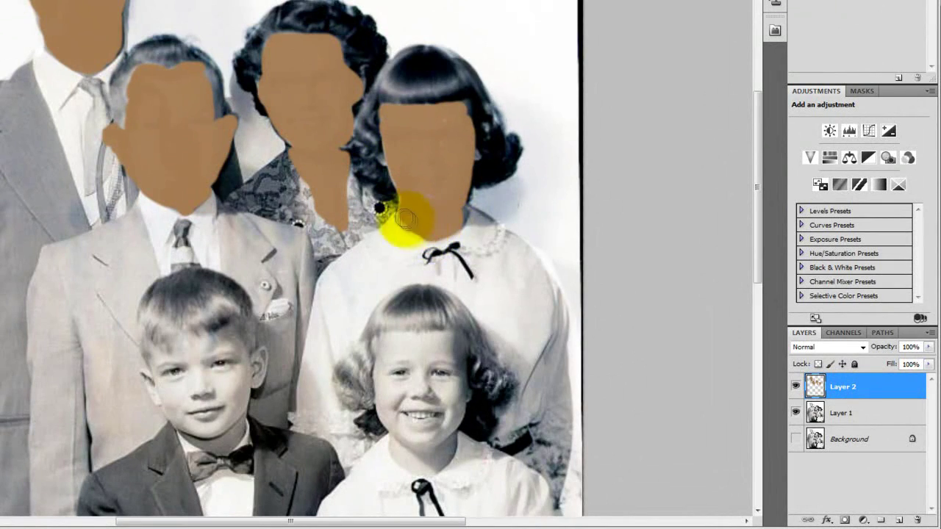
Cover the face, ears and neck of the boy in the dark suit with skin brown
{"action": "key", "text": "space"}
{"action": "mouse_move", "coordinate": [444, 397]}
{"action": "left_mouse_down"}
{"action": "mouse_move", "coordinate": [443, 103]}
{"action": "mouse_move", "coordinate": [438, 147]}
{"action": "left_mouse_up"}
{"action": "mouse_move", "coordinate": [151, 103]}
{"action": "left_mouse_down"}
{"action": "mouse_move", "coordinate": [199, 95]}
{"action": "mouse_move", "coordinate": [248, 110]}
{"action": "mouse_move", "coordinate": [213, 171]}
{"action": "mouse_move", "coordinate": [153, 114]}
{"action": "left_mouse_up"}
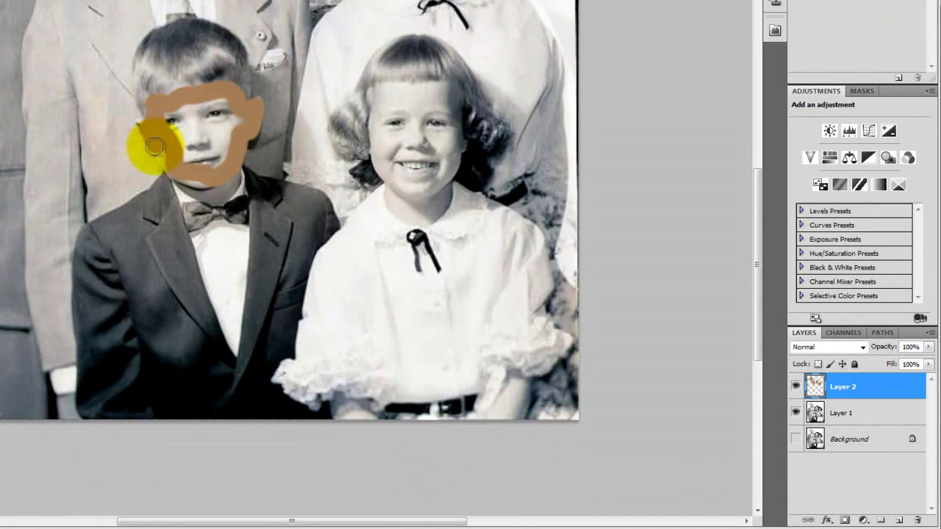
{"action": "mouse_move", "coordinate": [155, 146]}
{"action": "left_mouse_down"}
{"action": "mouse_move", "coordinate": [208, 105]}
{"action": "mouse_move", "coordinate": [200, 131]}
{"action": "mouse_move", "coordinate": [227, 110]}
{"action": "mouse_move", "coordinate": [188, 163]}
{"action": "mouse_move", "coordinate": [172, 118]}
{"action": "mouse_move", "coordinate": [206, 150]}
{"action": "left_mouse_up"}
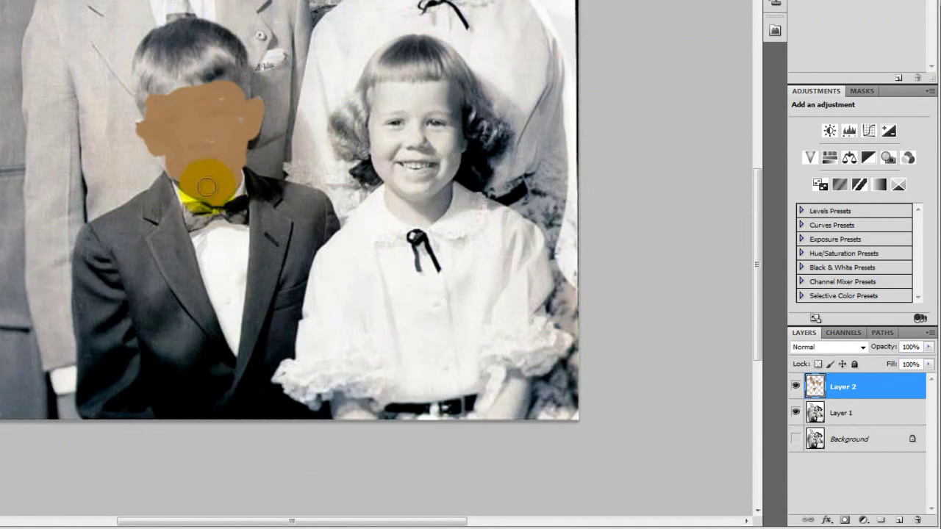
{"action": "mouse_move", "coordinate": [206, 188]}
{"action": "left_mouse_down"}
{"action": "mouse_move", "coordinate": [243, 127]}
{"action": "mouse_move", "coordinate": [221, 98]}
{"action": "left_mouse_up"}
Paint the youngest girl's face, neck and both forearms skin brown
{"action": "left_click_drag", "start_coordinate": [373, 94], "coordinate": [449, 94]}
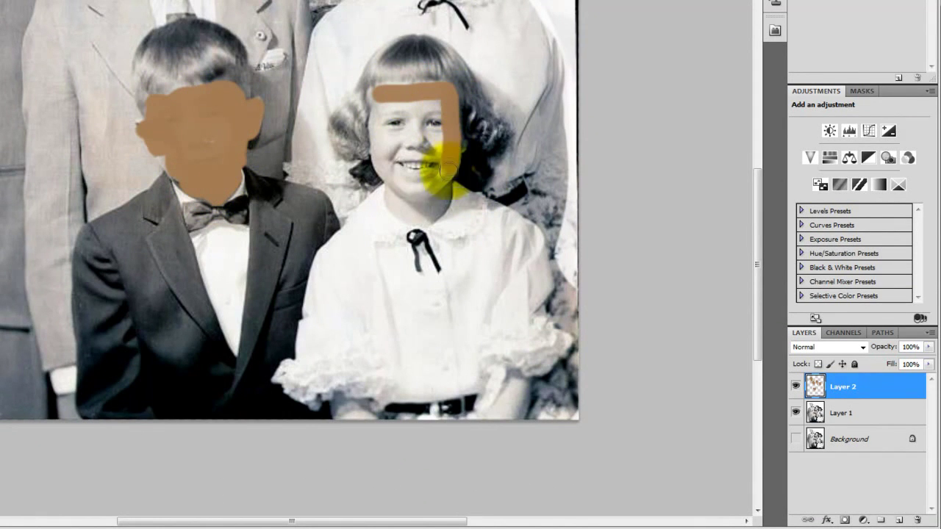
{"action": "mouse_move", "coordinate": [448, 171]}
{"action": "left_mouse_down"}
{"action": "mouse_move", "coordinate": [423, 193]}
{"action": "mouse_move", "coordinate": [390, 174]}
{"action": "mouse_move", "coordinate": [378, 151]}
{"action": "mouse_move", "coordinate": [382, 104]}
{"action": "left_mouse_up"}
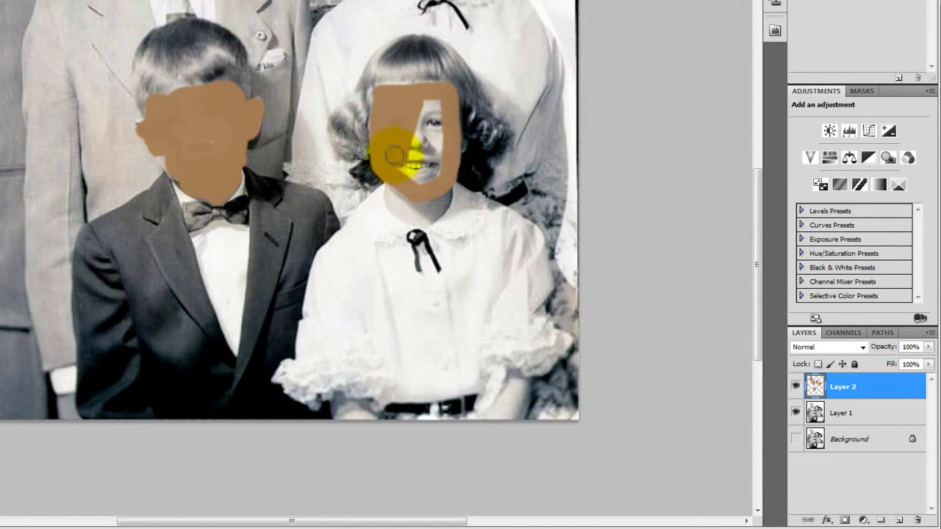
{"action": "mouse_move", "coordinate": [394, 154]}
{"action": "left_mouse_down"}
{"action": "mouse_move", "coordinate": [428, 99]}
{"action": "mouse_move", "coordinate": [427, 172]}
{"action": "left_mouse_up"}
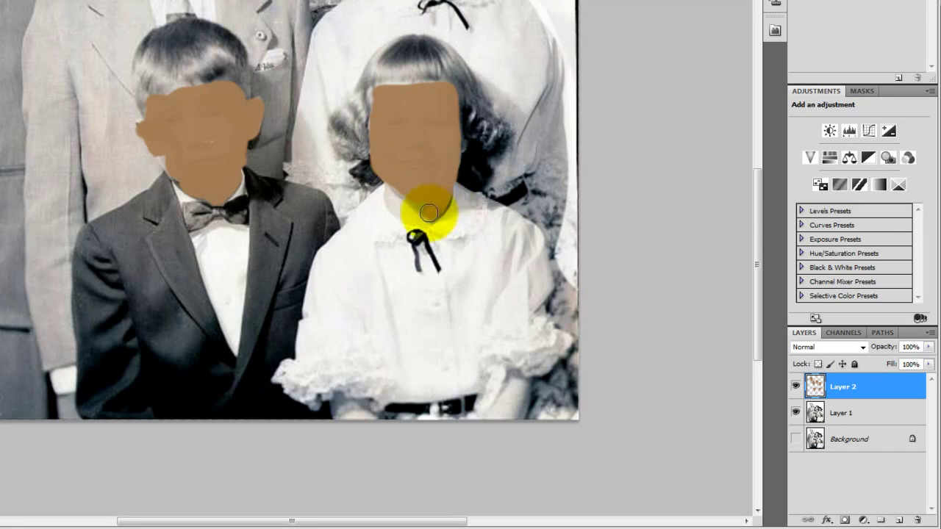
{"action": "left_click_drag", "start_coordinate": [423, 204], "coordinate": [402, 88]}
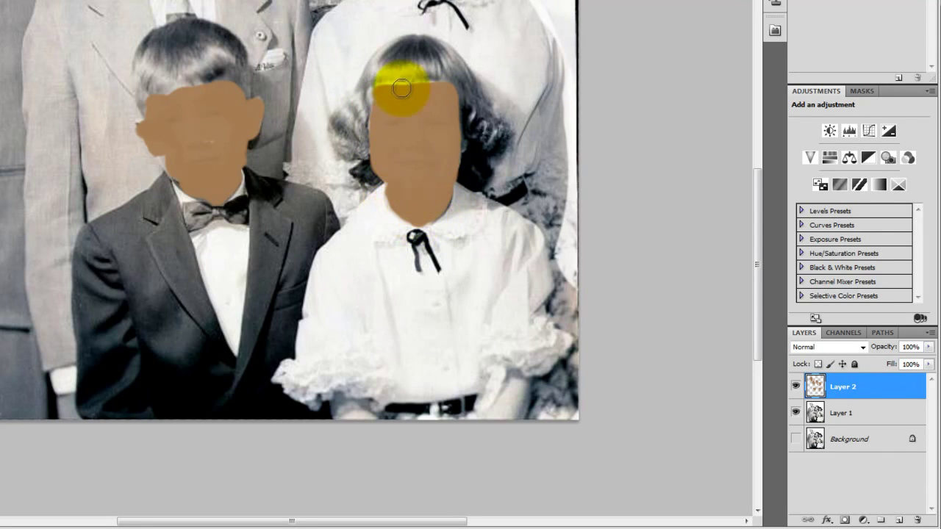
{"action": "mouse_move", "coordinate": [501, 402]}
{"action": "left_mouse_down"}
{"action": "mouse_move", "coordinate": [501, 430]}
{"action": "mouse_move", "coordinate": [517, 405]}
{"action": "left_mouse_up"}
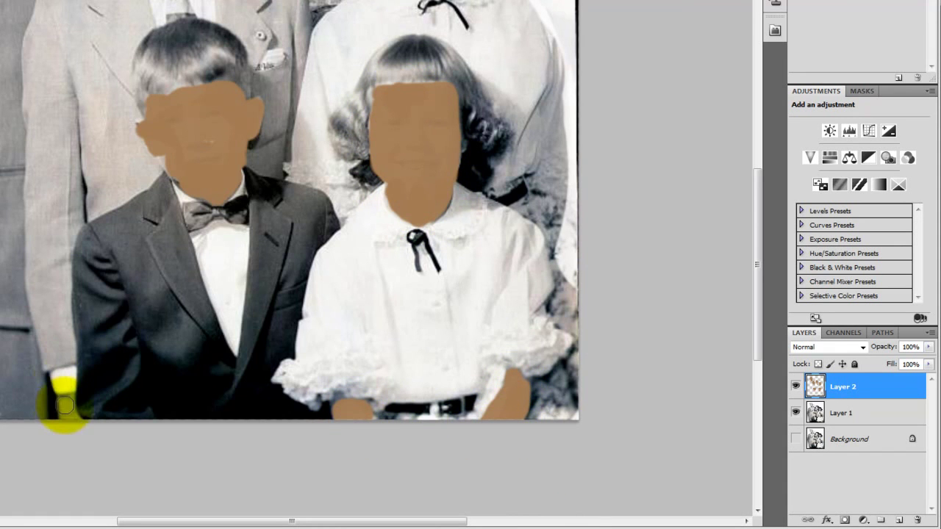
Set the painted skin layer's blend mode to Color and try its opacity at about 35%
{"action": "key", "text": "ctrl+minus"}
{"action": "key", "text": "ctrl+minus"}
{"action": "key", "text": "ctrl+minus"}
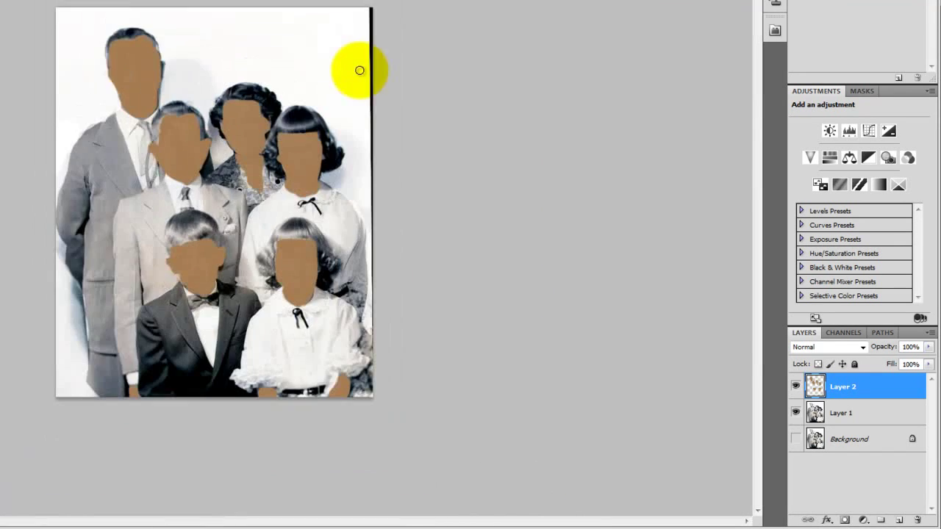
{"action": "left_click", "coordinate": [852, 351]}
{"action": "left_click", "coordinate": [849, 328]}
{"action": "left_click_drag", "start_coordinate": [929, 347], "coordinate": [885, 360]}
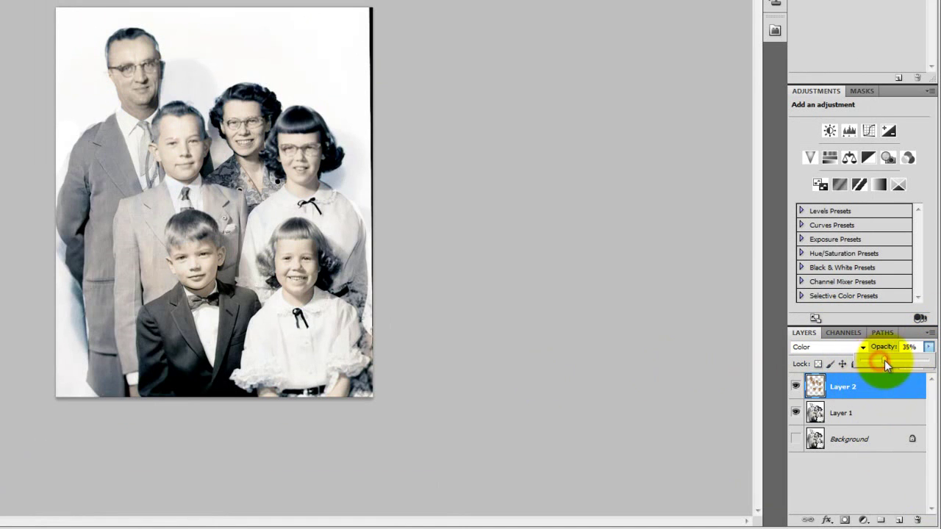
Adjust the skin layer's Hue/Saturation to hue -7, saturation -24 and lightness -11, and slightly reduce the layer's opacity
{"action": "key", "text": "ctrl+u"}
{"action": "left_click_drag", "start_coordinate": [620, 210], "coordinate": [601, 210]}
{"action": "left_click_drag", "start_coordinate": [619, 252], "coordinate": [640, 251]}
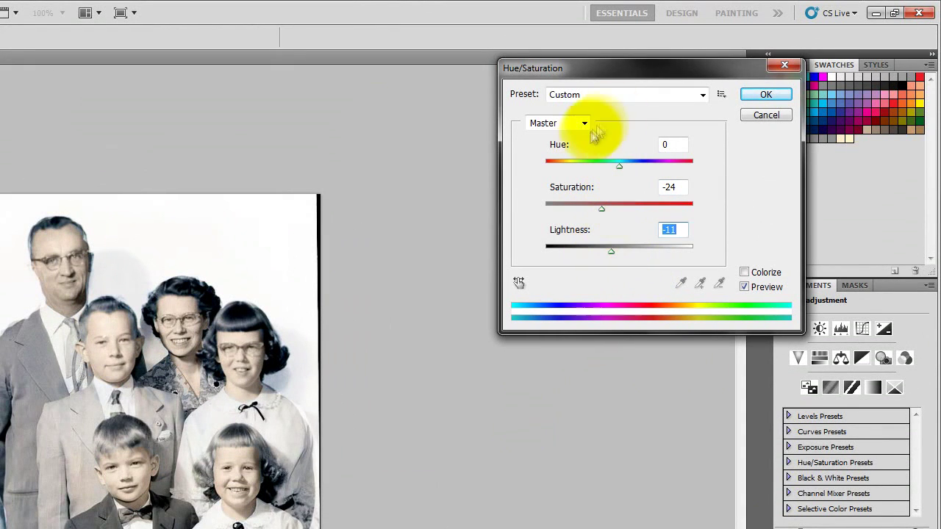
{"action": "mouse_move", "coordinate": [621, 166]}
{"action": "left_mouse_down"}
{"action": "mouse_move", "coordinate": [631, 168]}
{"action": "mouse_move", "coordinate": [615, 166]}
{"action": "left_mouse_up"}
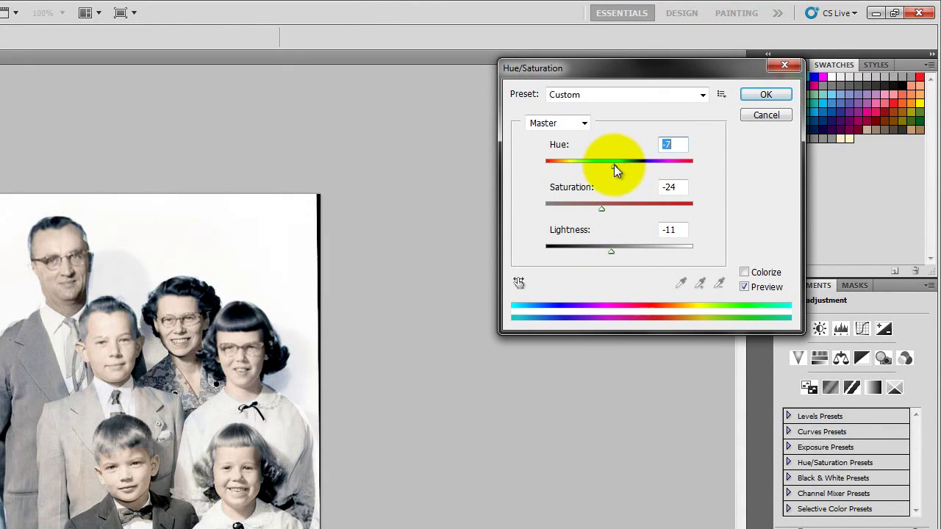
{"action": "left_click", "coordinate": [767, 94]}
{"action": "left_click", "coordinate": [928, 300]}
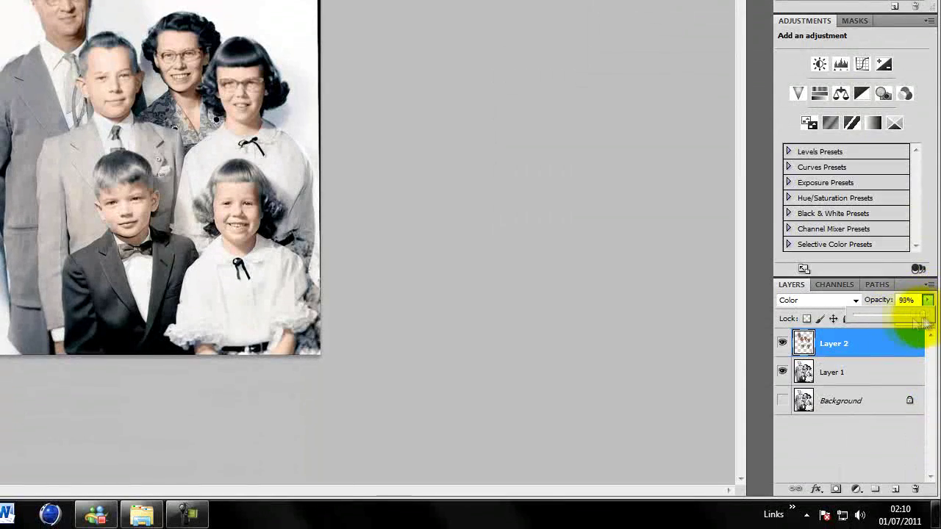
{"action": "left_click_drag", "start_coordinate": [912, 318], "coordinate": [902, 319]}
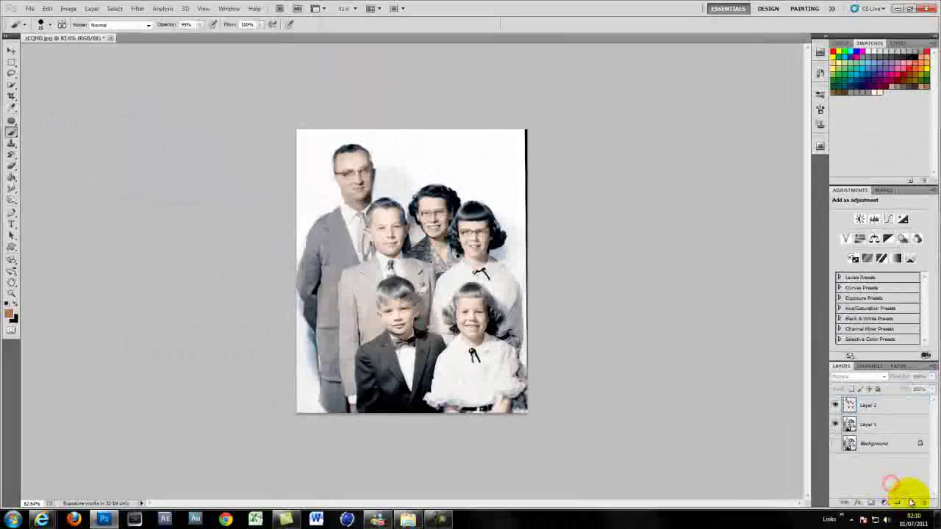
Add a new layer and outline the outer edge of the father's suit in dark grey from shoulder to hem
{"action": "left_click", "coordinate": [895, 489]}
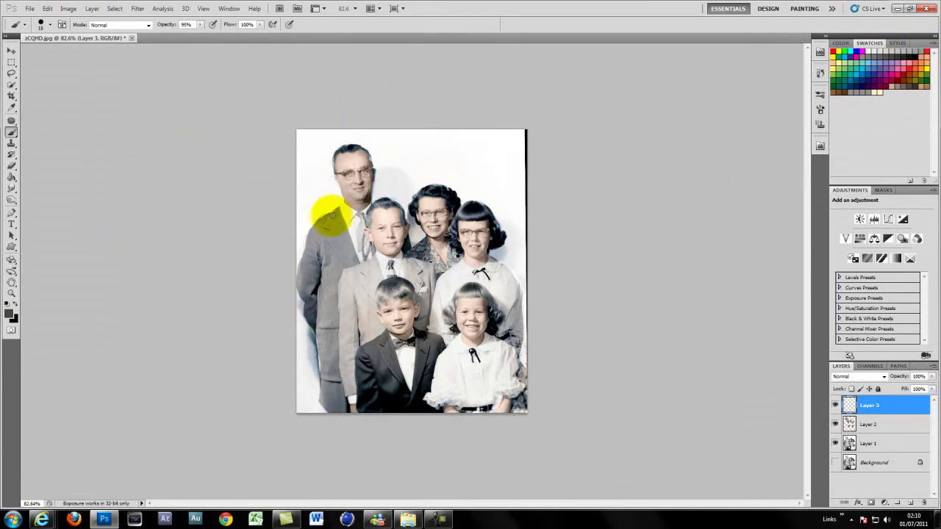
{"action": "mouse_move", "coordinate": [332, 215]}
{"action": "left_mouse_down"}
{"action": "mouse_move", "coordinate": [322, 216]}
{"action": "mouse_move", "coordinate": [304, 258]}
{"action": "mouse_move", "coordinate": [299, 294]}
{"action": "mouse_move", "coordinate": [315, 326]}
{"action": "left_mouse_up"}
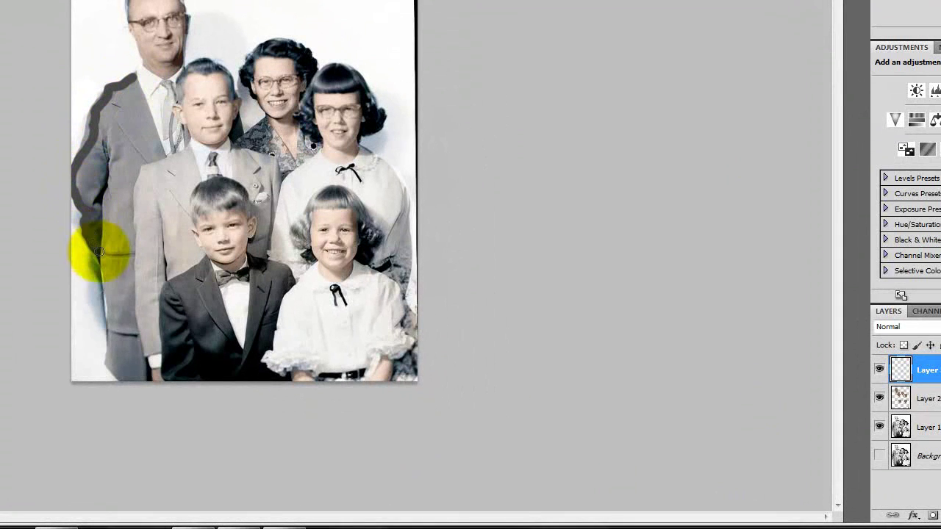
{"action": "left_click_drag", "start_coordinate": [99, 252], "coordinate": [116, 376]}
{"action": "key", "text": "]"}
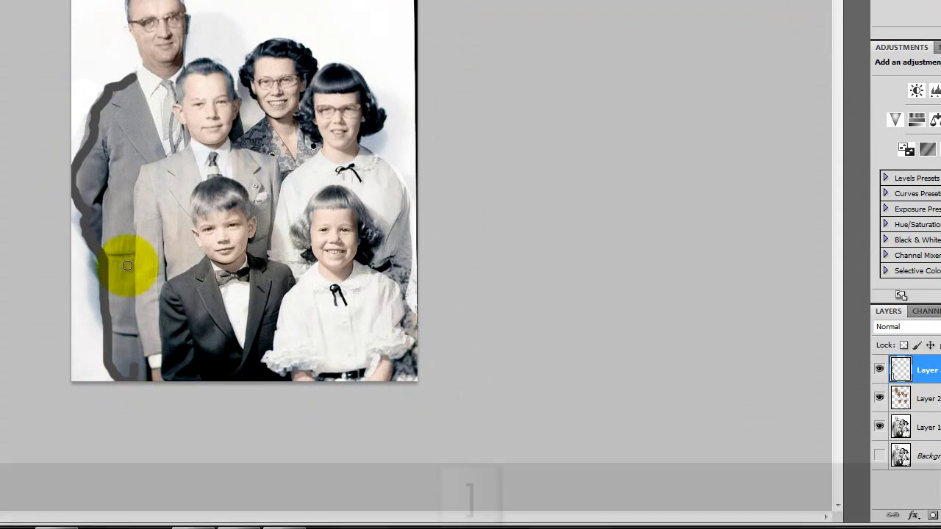
Fill the rest of the father's suit with dark grey and set that layer's blend mode to Color
{"action": "mouse_move", "coordinate": [126, 95]}
{"action": "left_mouse_down"}
{"action": "mouse_move", "coordinate": [139, 153]}
{"action": "mouse_move", "coordinate": [135, 111]}
{"action": "mouse_move", "coordinate": [99, 125]}
{"action": "mouse_move", "coordinate": [94, 184]}
{"action": "mouse_move", "coordinate": [126, 143]}
{"action": "mouse_move", "coordinate": [127, 372]}
{"action": "mouse_move", "coordinate": [112, 200]}
{"action": "mouse_move", "coordinate": [89, 189]}
{"action": "left_mouse_up"}
{"action": "key", "text": "["}
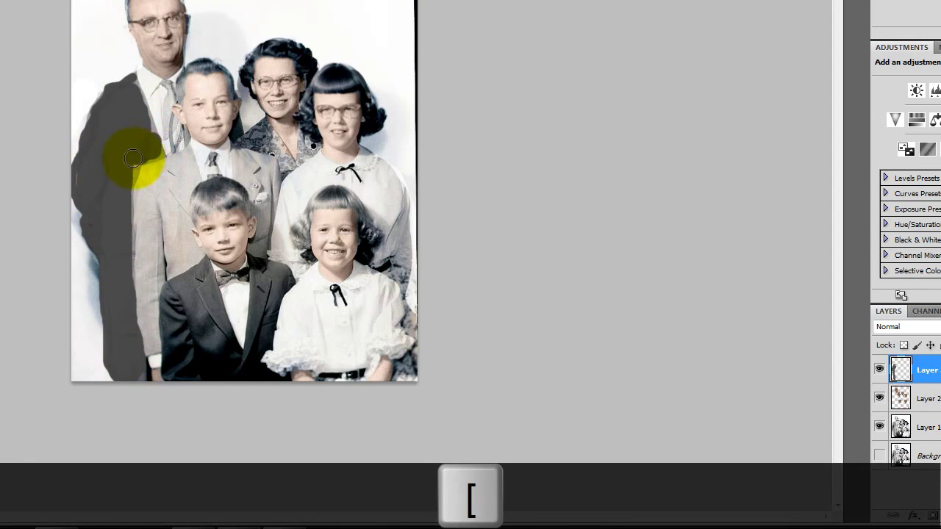
{"action": "key", "text": "bracketleft"}
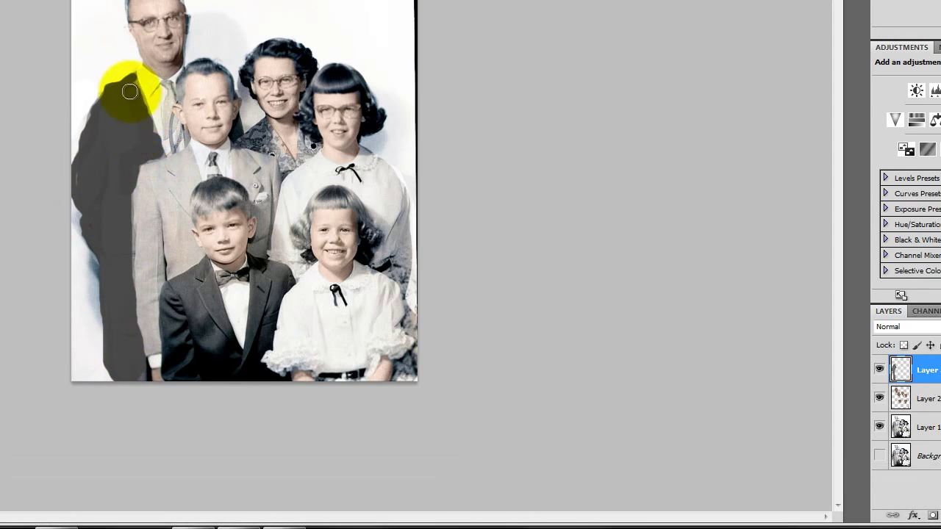
{"action": "left_click", "coordinate": [239, 130]}
{"action": "left_click_drag", "start_coordinate": [128, 88], "coordinate": [126, 97]}
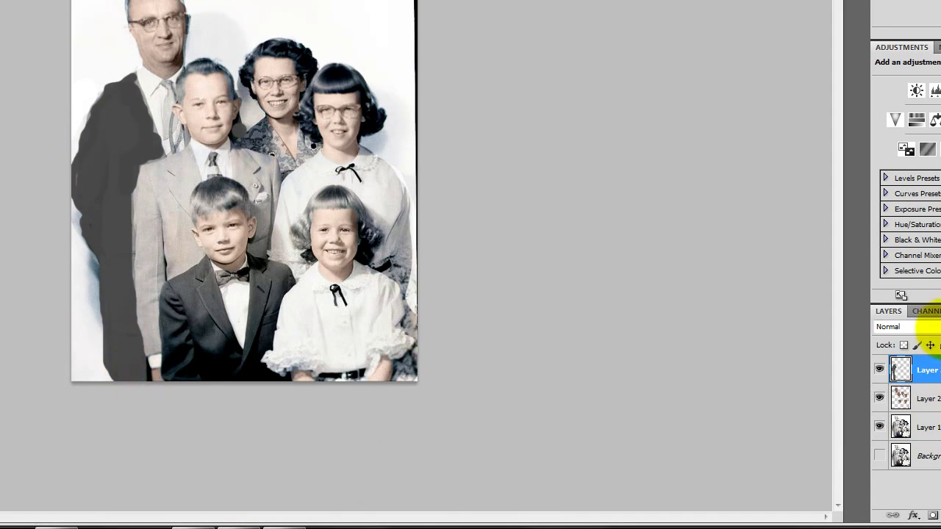
{"action": "left_click", "coordinate": [880, 371]}
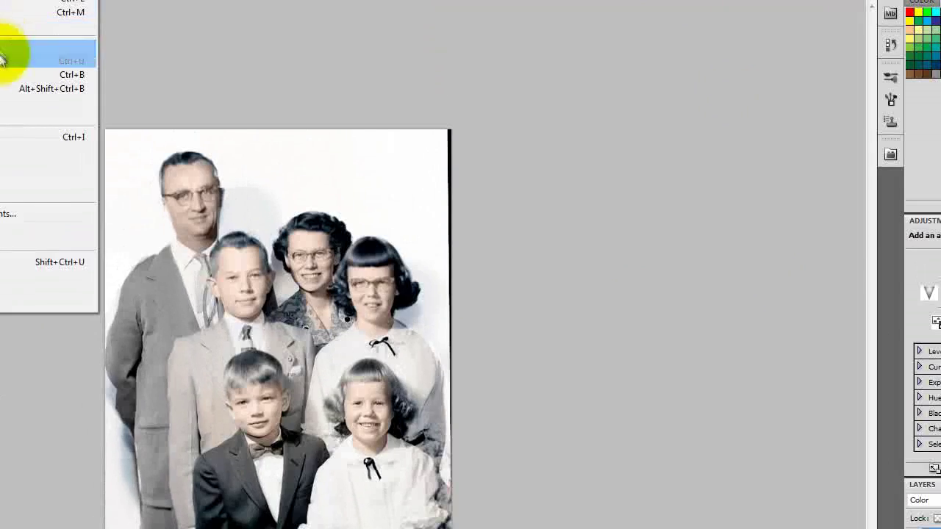
Try colorizing the father's suit layer with Hue/Saturation at hue 200, saturation 0 and lightness -84
{"action": "left_click", "coordinate": [3, 58]}
{"action": "mouse_move", "coordinate": [750, 188]}
{"action": "left_mouse_down"}
{"action": "mouse_move", "coordinate": [647, 193]}
{"action": "mouse_move", "coordinate": [752, 188]}
{"action": "left_mouse_up"}
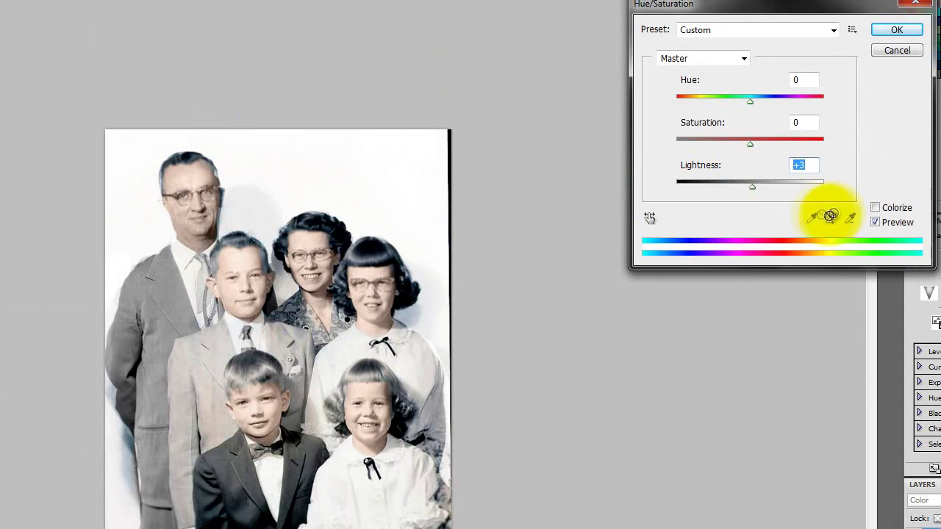
{"action": "left_click", "coordinate": [875, 207]}
{"action": "left_click_drag", "start_coordinate": [677, 101], "coordinate": [755, 106]}
{"action": "left_click_drag", "start_coordinate": [713, 143], "coordinate": [677, 143]}
{"action": "left_click_drag", "start_coordinate": [750, 186], "coordinate": [688, 186]}
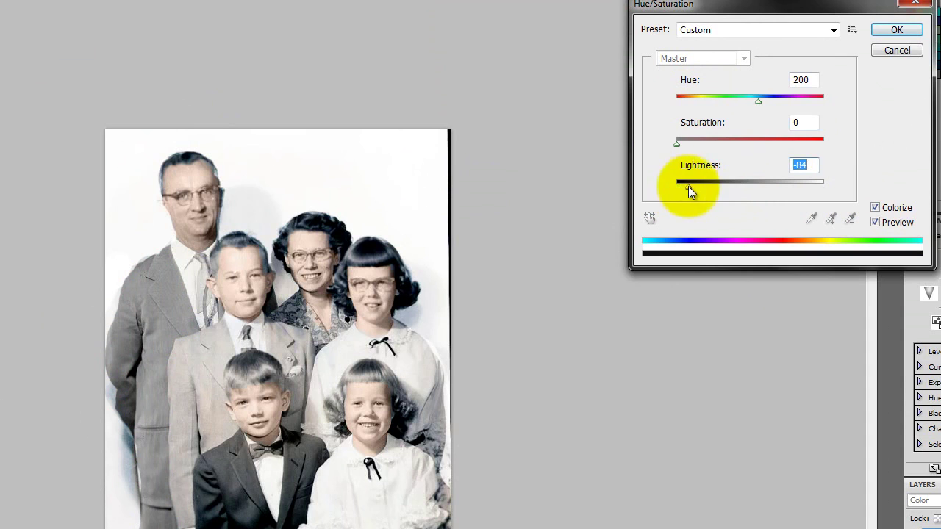
Turn off Colorize for the father's suit layer, shift the hue slightly, raise saturation to the maximum and apply
{"action": "left_click", "coordinate": [875, 207]}
{"action": "mouse_move", "coordinate": [750, 102]}
{"action": "left_mouse_down"}
{"action": "mouse_move", "coordinate": [784, 107]}
{"action": "mouse_move", "coordinate": [739, 103]}
{"action": "left_mouse_up"}
{"action": "left_click_drag", "start_coordinate": [751, 144], "coordinate": [824, 144]}
{"action": "left_click", "coordinate": [900, 31]}
Retouch the father's jacket edge with a small brush at 100% opacity on a new layer set to 49% opacity
{"action": "scroll", "coordinate": [203, 397], "scroll_direction": "up", "scroll_amount": 5}
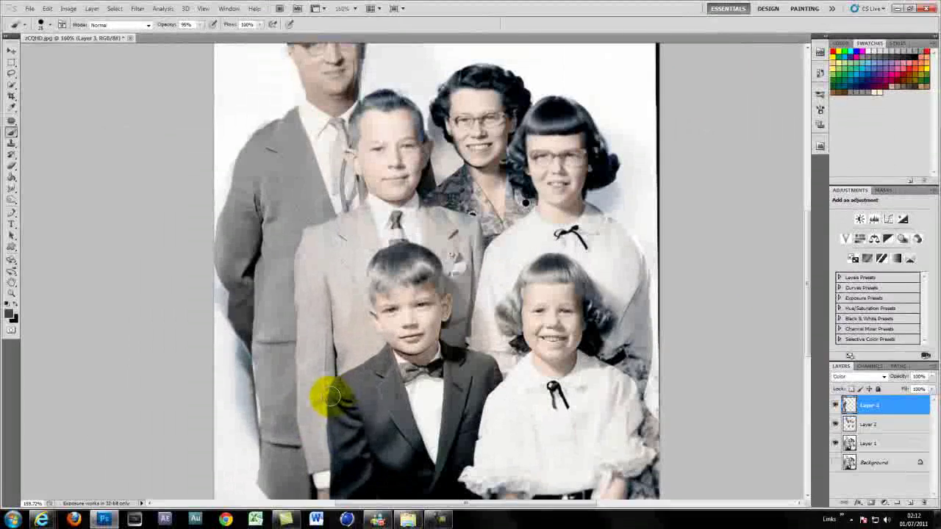
{"action": "left_click", "coordinate": [202, 24]}
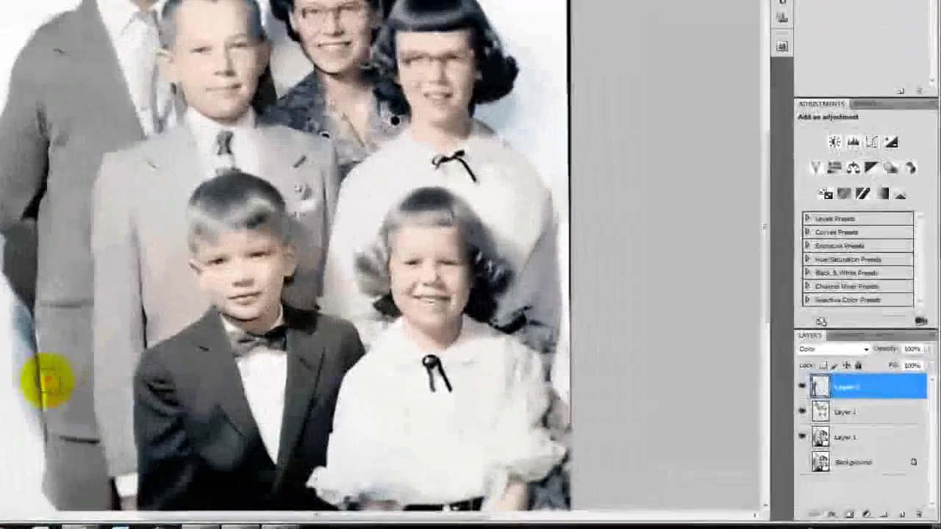
{"action": "left_click", "coordinate": [911, 503]}
{"action": "key", "text": "bracketleft"}
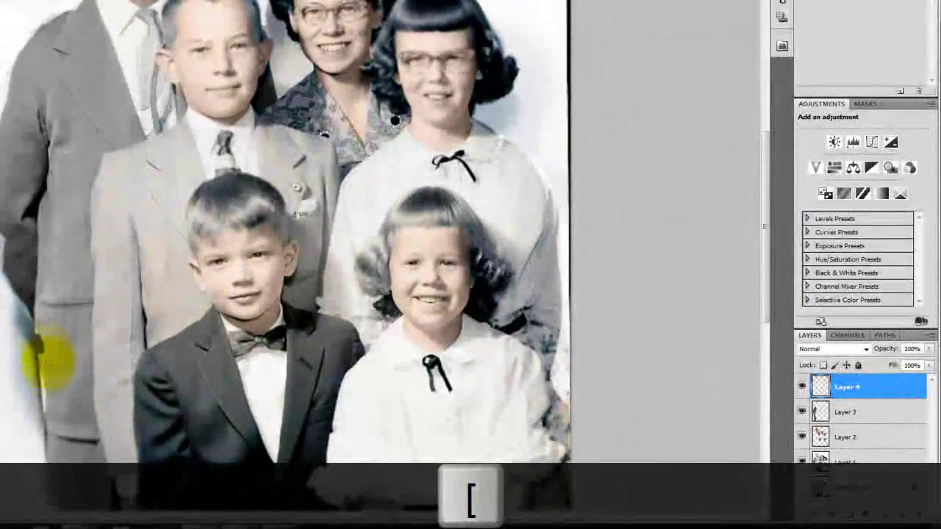
{"action": "left_click", "coordinate": [931, 351]}
{"action": "left_click_drag", "start_coordinate": [902, 358], "coordinate": [890, 359]}
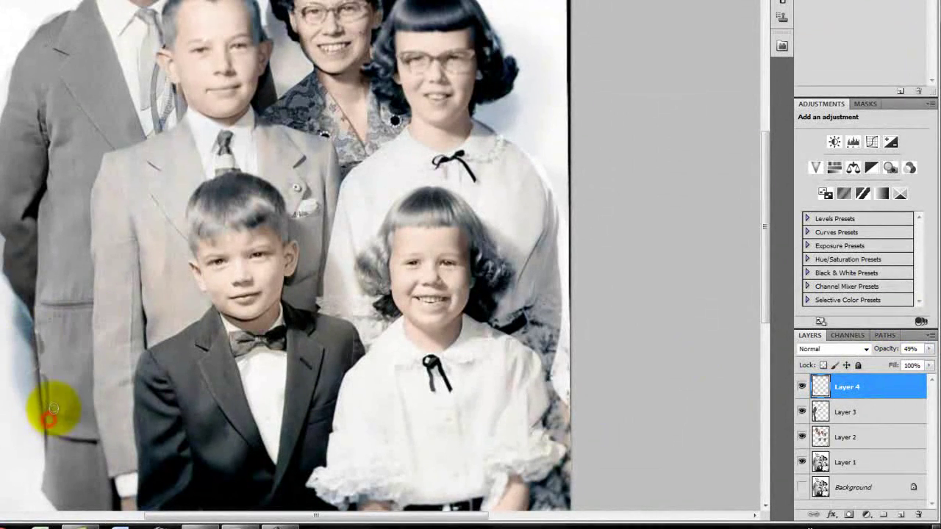
{"action": "left_click_drag", "start_coordinate": [54, 409], "coordinate": [44, 348]}
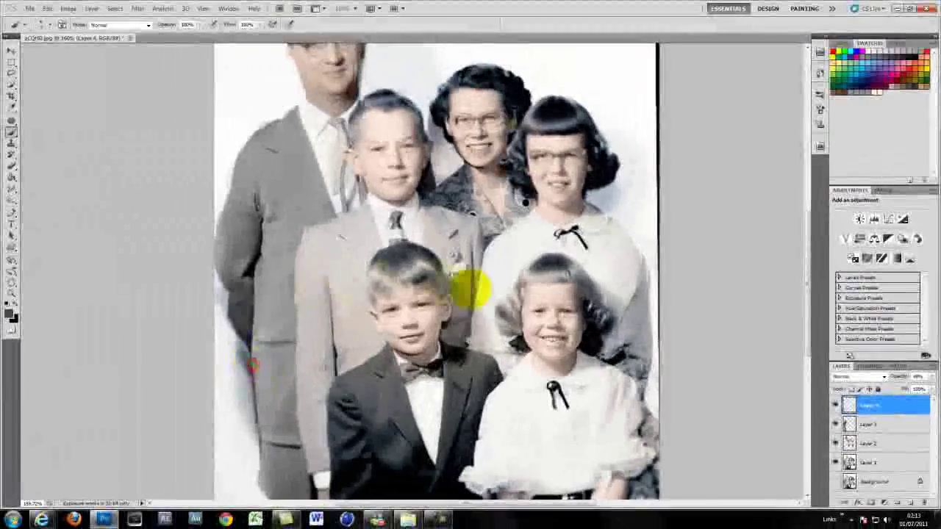
Add a new layer and paint mid-grey over the older boy's jacket sleeve and the adjoining side of the chest
{"action": "key", "text": "ctrl+minus"}
{"action": "scroll", "coordinate": [461, 154], "scroll_direction": "up", "scroll_amount": 4}
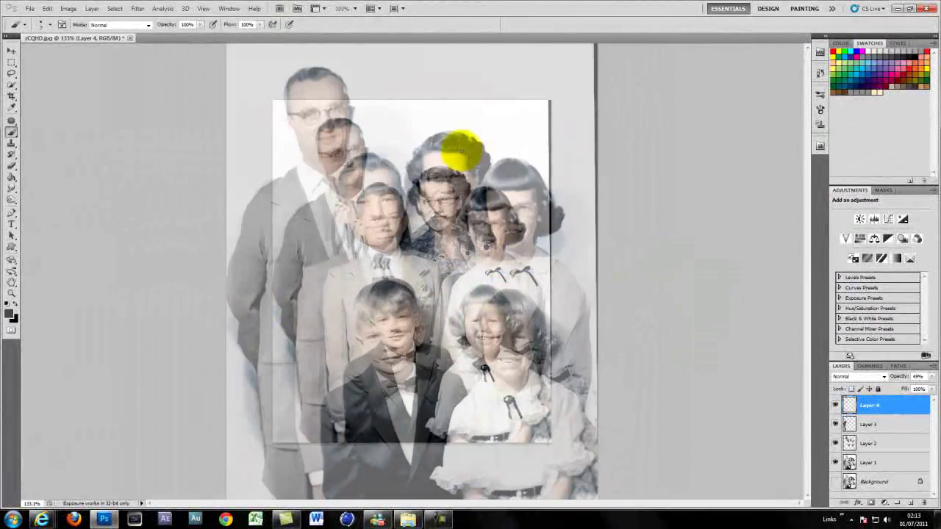
{"action": "scroll", "coordinate": [452, 164], "scroll_direction": "down", "scroll_amount": 3}
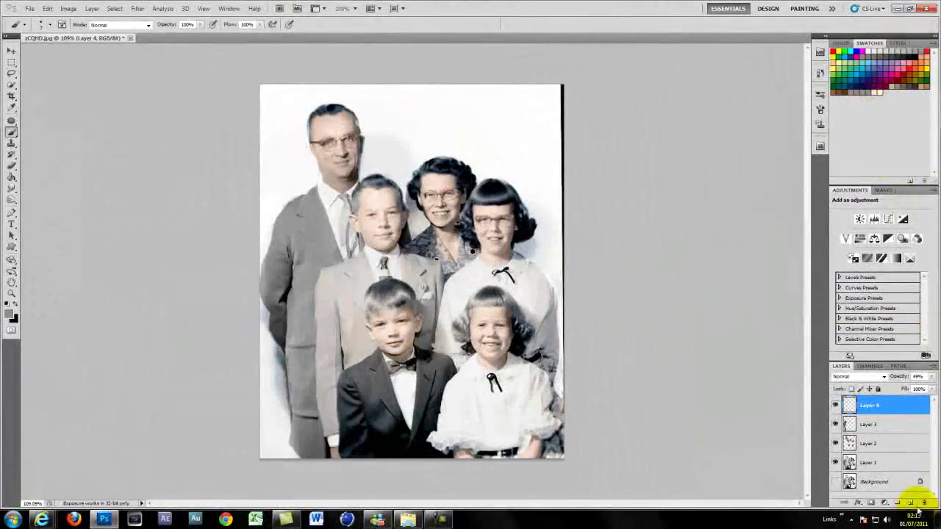
{"action": "key", "text": "]"}
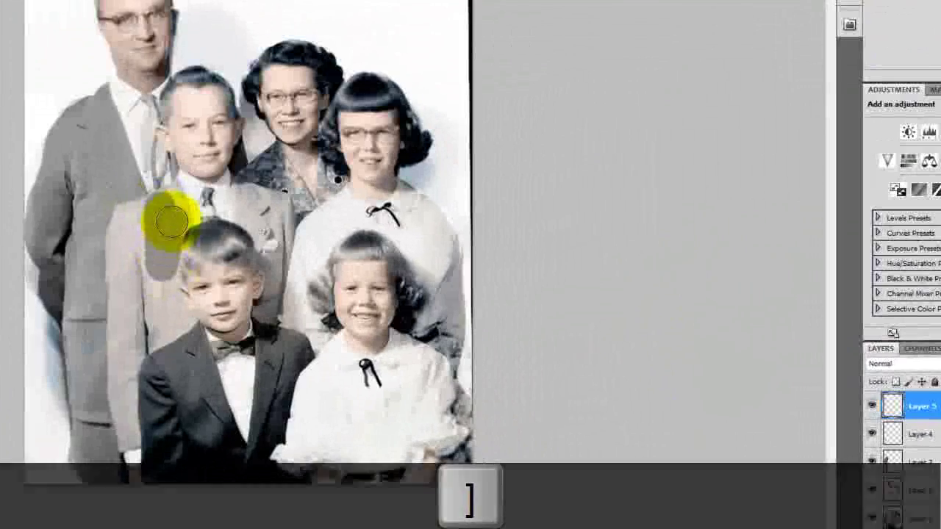
{"action": "mouse_move", "coordinate": [166, 198]}
{"action": "left_mouse_down"}
{"action": "mouse_move", "coordinate": [126, 227]}
{"action": "mouse_move", "coordinate": [118, 412]}
{"action": "left_mouse_up"}
{"action": "key", "text": "["}
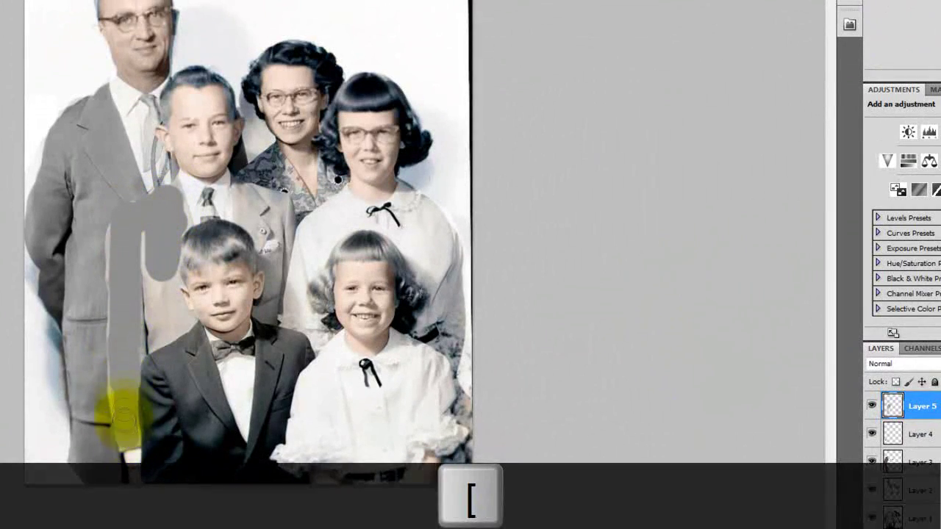
{"action": "mouse_move", "coordinate": [118, 275]}
{"action": "left_mouse_down"}
{"action": "mouse_move", "coordinate": [150, 270]}
{"action": "mouse_move", "coordinate": [139, 284]}
{"action": "mouse_move", "coordinate": [140, 346]}
{"action": "mouse_move", "coordinate": [175, 325]}
{"action": "mouse_move", "coordinate": [163, 287]}
{"action": "left_mouse_up"}
Extend the grey with a smaller brush around the dark-suited boy's head and shoulder, and outline the other half of the jacket
{"action": "scroll", "coordinate": [182, 287], "scroll_direction": "up", "scroll_amount": 3}
{"action": "key", "text": "["}
{"action": "key", "text": "["}
{"action": "key", "text": "["}
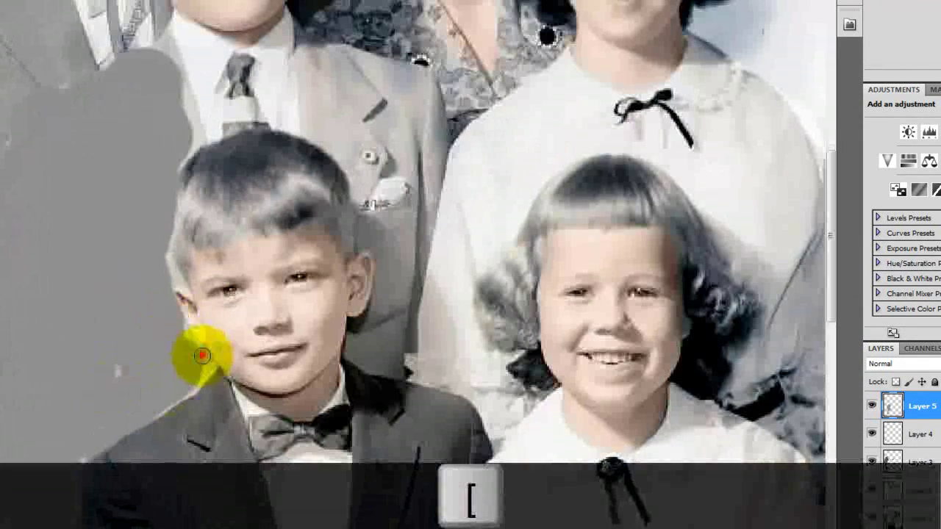
{"action": "mouse_move", "coordinate": [180, 373]}
{"action": "left_mouse_down"}
{"action": "mouse_move", "coordinate": [103, 386]}
{"action": "mouse_move", "coordinate": [74, 463]}
{"action": "mouse_move", "coordinate": [198, 367]}
{"action": "mouse_move", "coordinate": [137, 402]}
{"action": "left_mouse_up"}
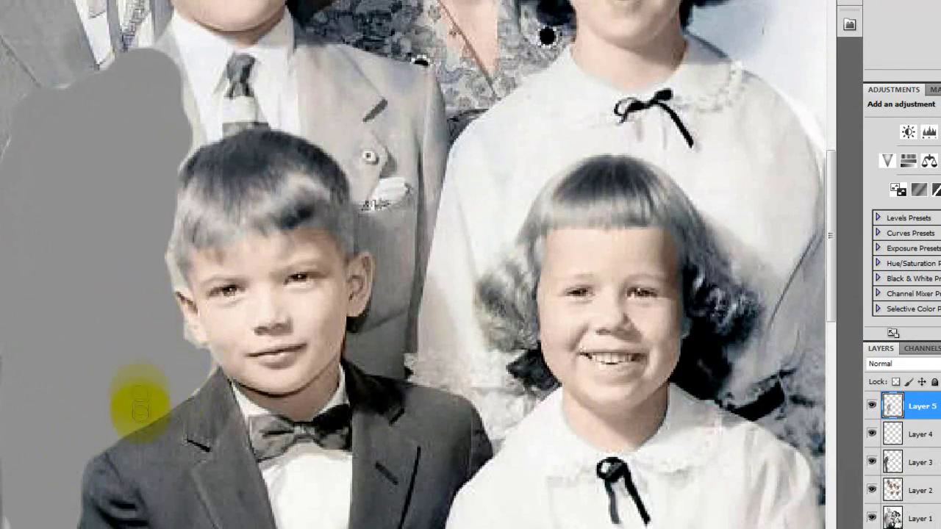
{"action": "left_click_drag", "start_coordinate": [174, 326], "coordinate": [179, 334]}
{"action": "left_click", "coordinate": [163, 277]}
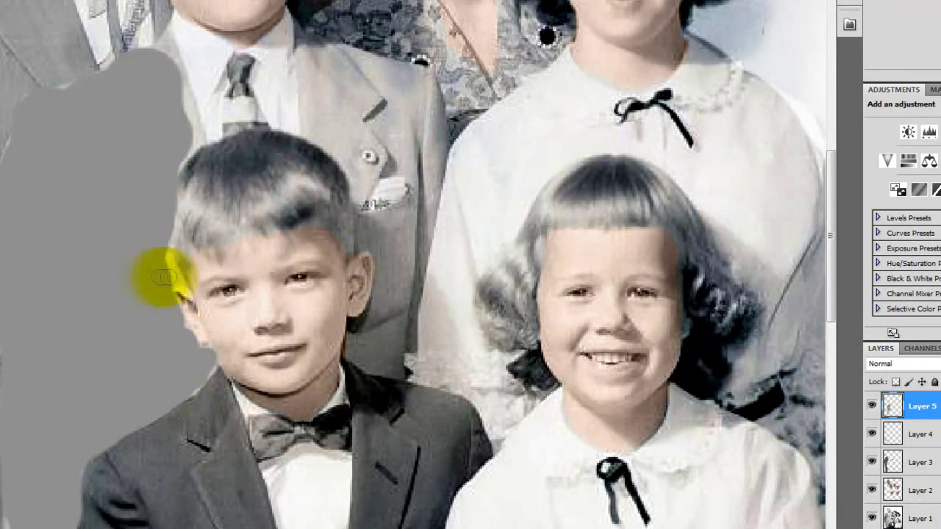
{"action": "mouse_move", "coordinate": [168, 280]}
{"action": "left_mouse_down"}
{"action": "mouse_move", "coordinate": [154, 164]}
{"action": "mouse_move", "coordinate": [181, 143]}
{"action": "mouse_move", "coordinate": [175, 93]}
{"action": "mouse_move", "coordinate": [181, 123]}
{"action": "mouse_move", "coordinate": [151, 50]}
{"action": "mouse_move", "coordinate": [49, 100]}
{"action": "left_mouse_up"}
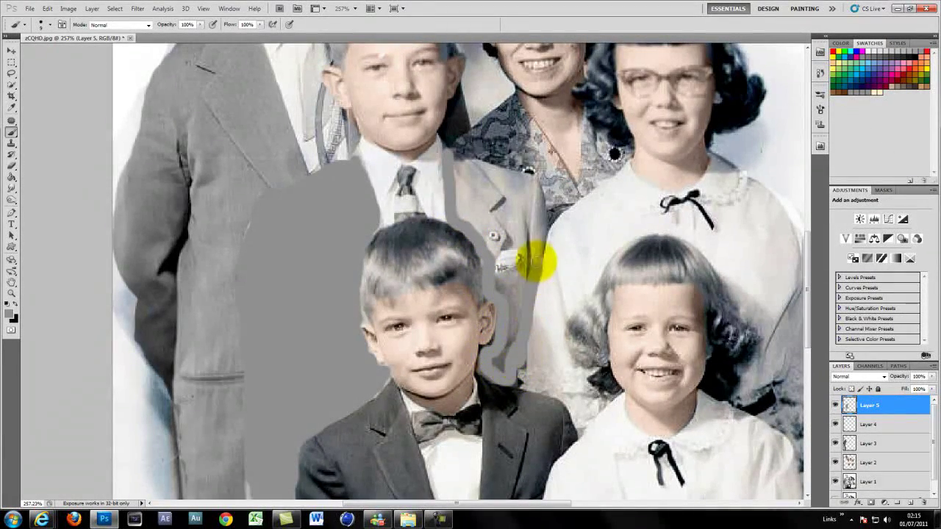
Fill the rest of the older boy's jacket with grey using a larger brush, and set the layer's blend mode to Color
{"action": "key", "text": "]"}
{"action": "key", "text": "]"}
{"action": "key", "text": "]"}
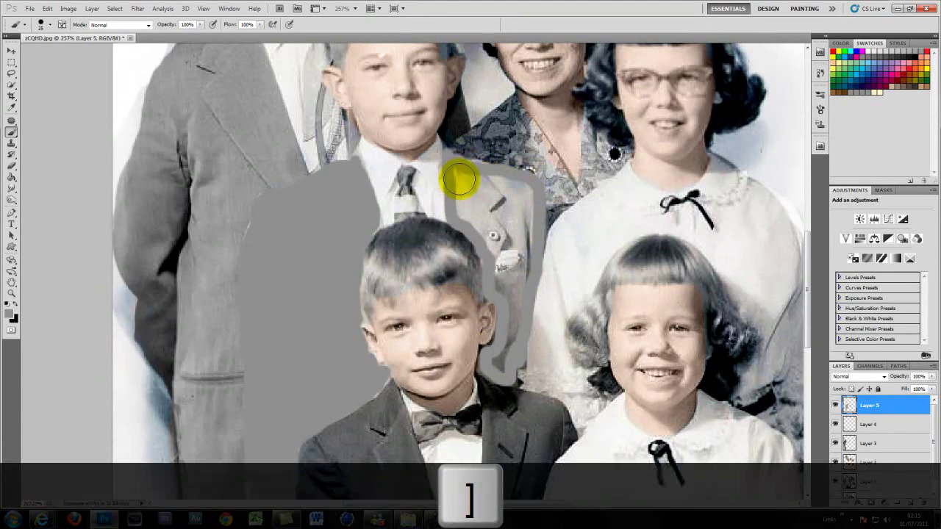
{"action": "mouse_move", "coordinate": [458, 181]}
{"action": "left_mouse_down"}
{"action": "mouse_move", "coordinate": [519, 258]}
{"action": "mouse_move", "coordinate": [510, 342]}
{"action": "mouse_move", "coordinate": [478, 223]}
{"action": "mouse_move", "coordinate": [490, 194]}
{"action": "mouse_move", "coordinate": [521, 225]}
{"action": "left_mouse_up"}
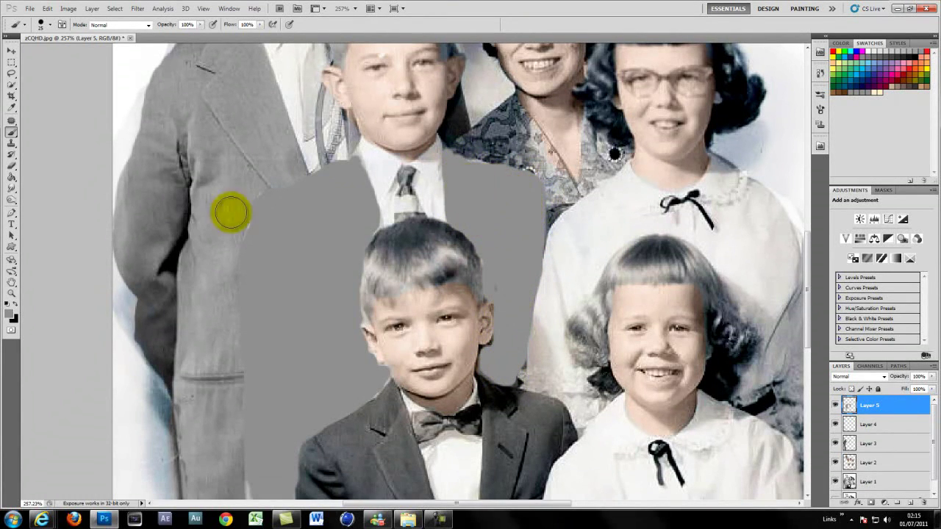
{"action": "key", "text": "ctrl+0"}
{"action": "left_click", "coordinate": [882, 377]}
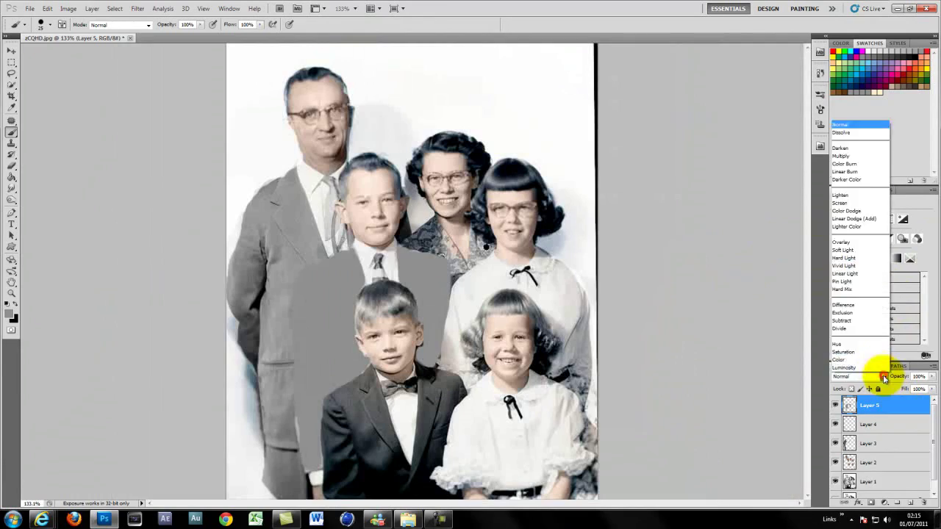
{"action": "left_click", "coordinate": [865, 336]}
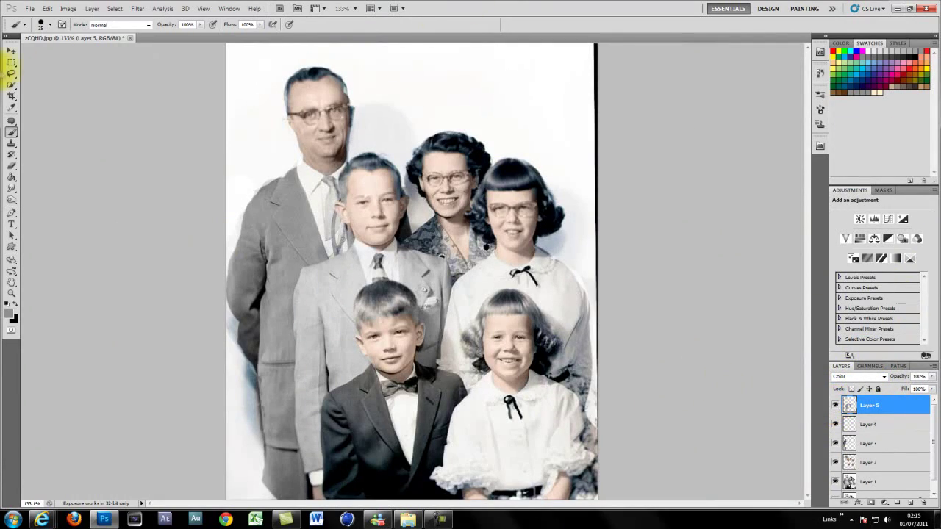
{"action": "left_click", "coordinate": [68, 8]}
{"action": "mouse_move", "coordinate": [88, 33]}
{"action": "left_click", "coordinate": [206, 85]}
{"action": "left_click_drag", "start_coordinate": [727, 140], "coordinate": [698, 140]}
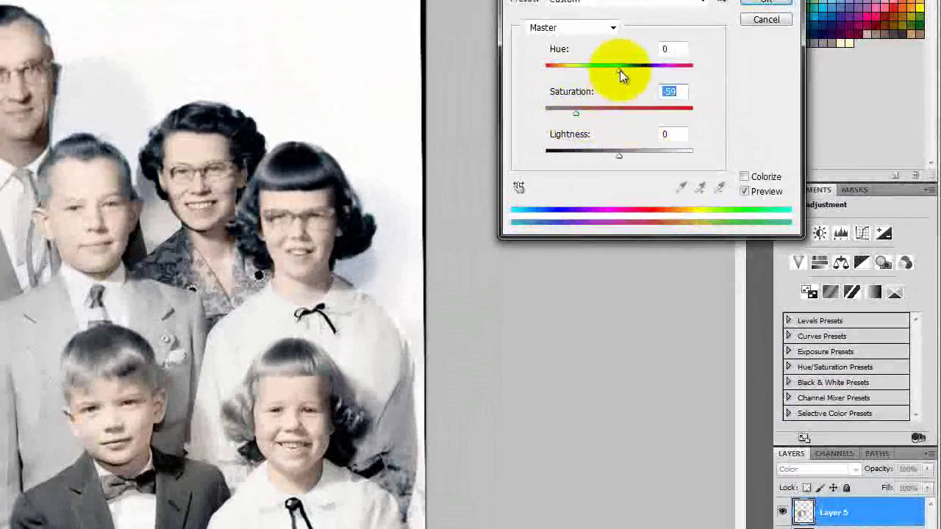
{"action": "left_click", "coordinate": [744, 177]}
{"action": "left_click_drag", "start_coordinate": [550, 66], "coordinate": [628, 73]}
{"action": "left_click", "coordinate": [766, 19]}
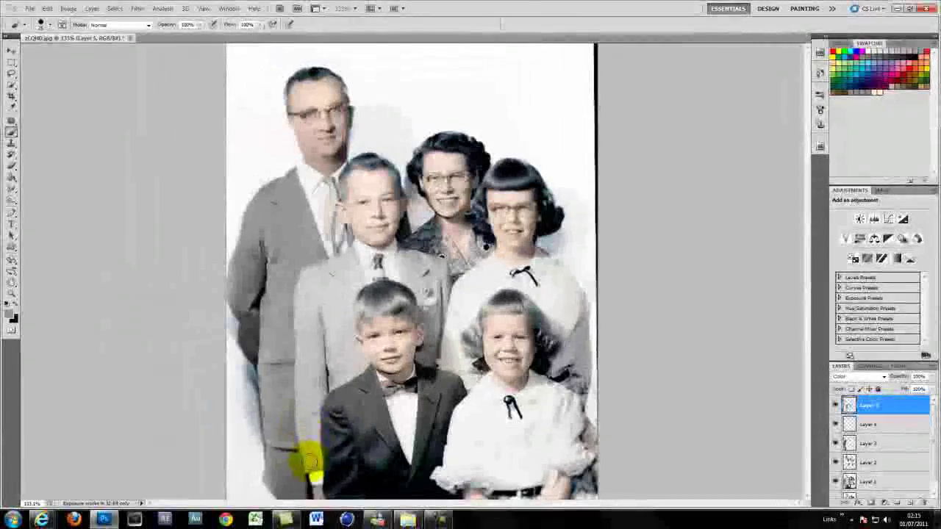
Colorize the older boy's jacket with Hue/Saturation, giving it a blue hue of 225, reducing the saturation and adjusting the lightness
{"action": "left_click", "coordinate": [68, 8]}
{"action": "mouse_move", "coordinate": [65, 33]}
{"action": "left_click", "coordinate": [206, 89]}
{"action": "left_click", "coordinate": [811, 181]}
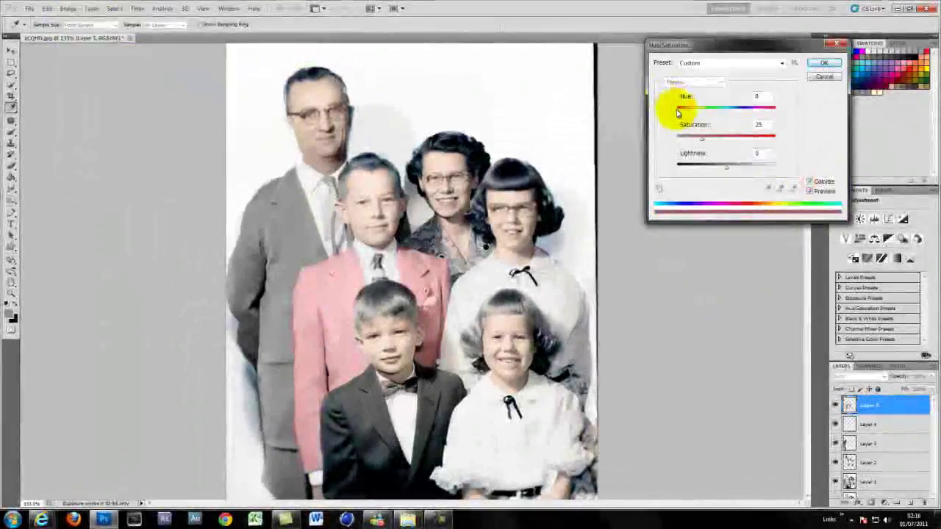
{"action": "left_click_drag", "start_coordinate": [678, 111], "coordinate": [695, 111]}
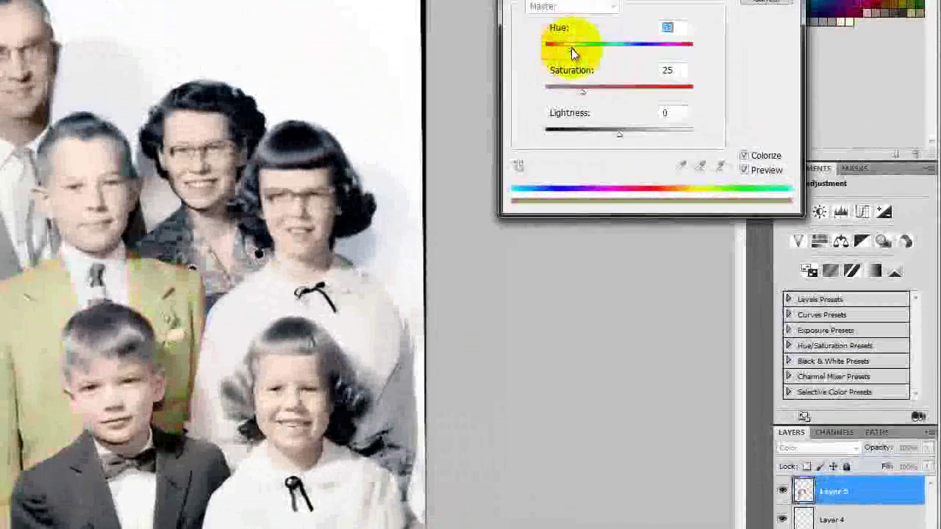
{"action": "left_click_drag", "start_coordinate": [573, 51], "coordinate": [637, 53]}
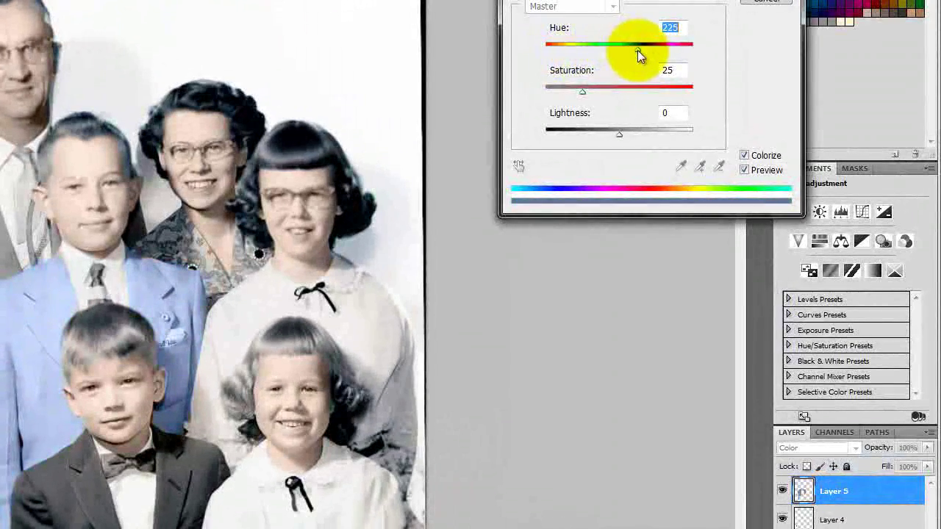
{"action": "left_click_drag", "start_coordinate": [582, 91], "coordinate": [549, 93]}
{"action": "left_click_drag", "start_coordinate": [569, 134], "coordinate": [635, 134]}
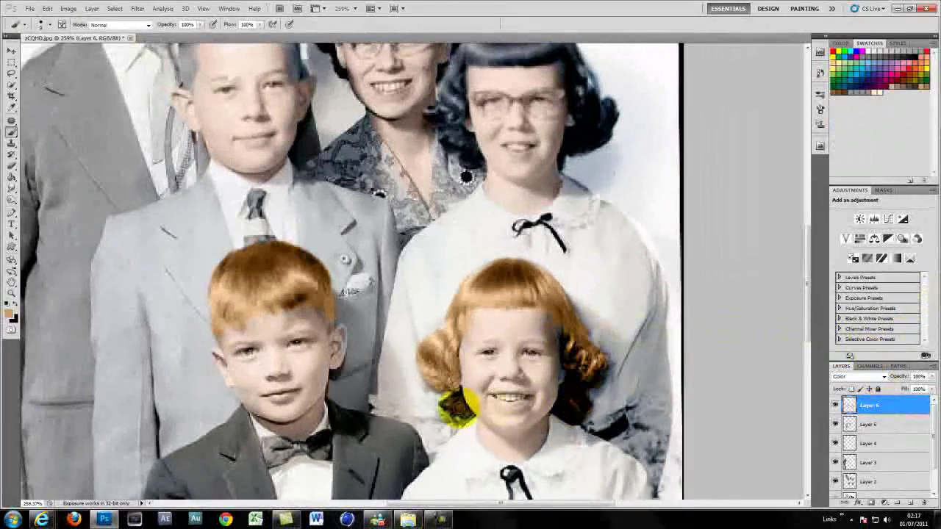
Shift the orange hair of the two youngest children towards a softer blonde with Color Balance
{"action": "left_click", "coordinate": [68, 8]}
{"action": "left_click", "coordinate": [209, 106]}
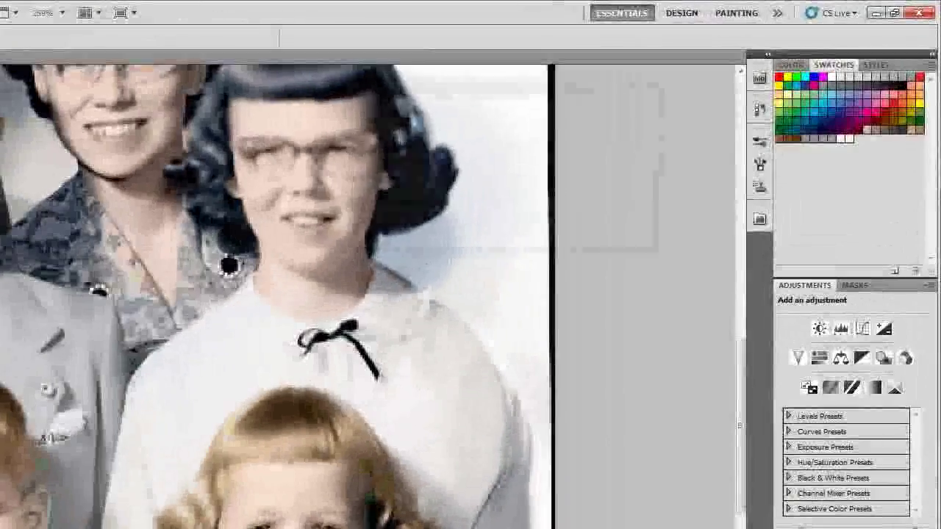
{"action": "left_click_drag", "start_coordinate": [633, 122], "coordinate": [610, 123]}
{"action": "left_click_drag", "start_coordinate": [479, 149], "coordinate": [518, 150]}
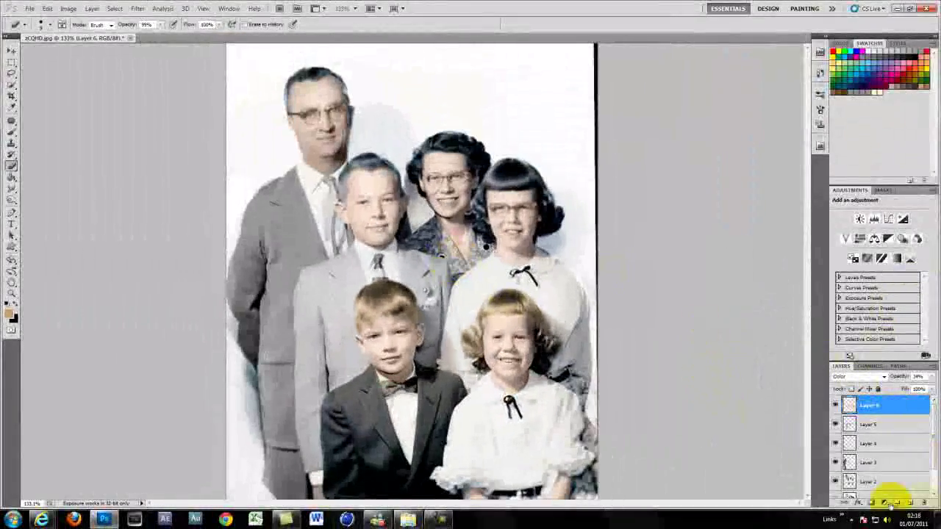
Add a new layer for the dark-haired girl's hair, reset the foreground colour to black, and undo the last stroke
{"action": "left_click", "coordinate": [911, 503]}
{"action": "key", "text": "d"}
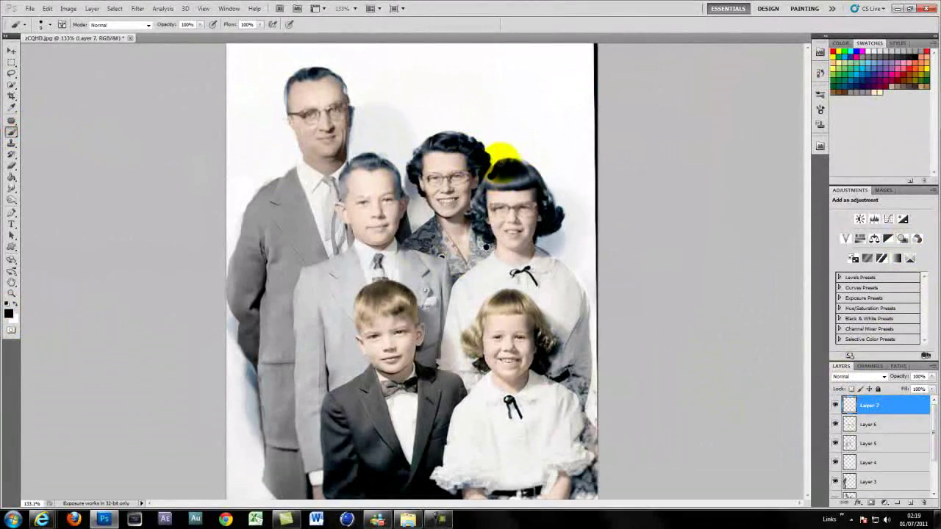
{"action": "key", "text": "ctrl+z"}
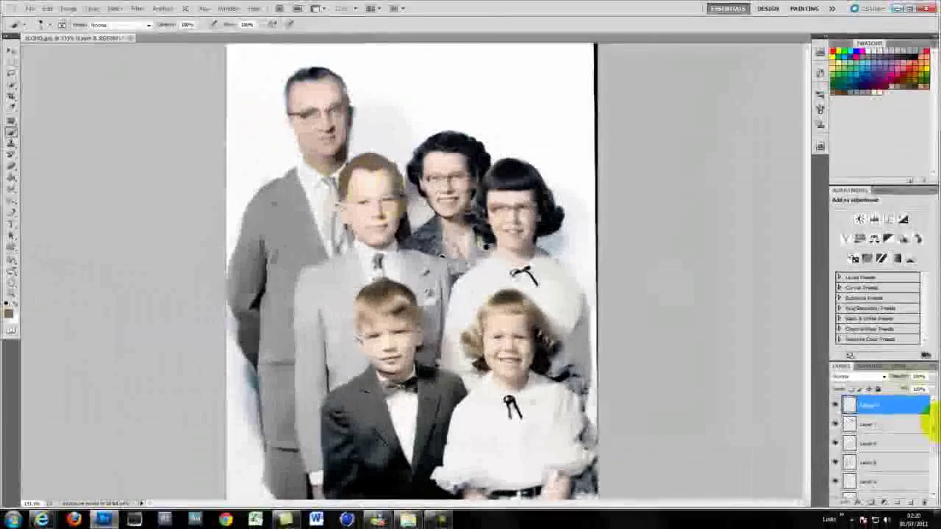
Blend the older boy's brown hair colour into the photo by adjusting that layer's opacity and blend mode
{"action": "left_click", "coordinate": [928, 358]}
{"action": "mouse_move", "coordinate": [925, 376]}
{"action": "left_mouse_down"}
{"action": "mouse_move", "coordinate": [871, 381]}
{"action": "mouse_move", "coordinate": [932, 388]}
{"action": "left_mouse_up"}
{"action": "left_click", "coordinate": [862, 377]}
{"action": "left_click", "coordinate": [868, 347]}
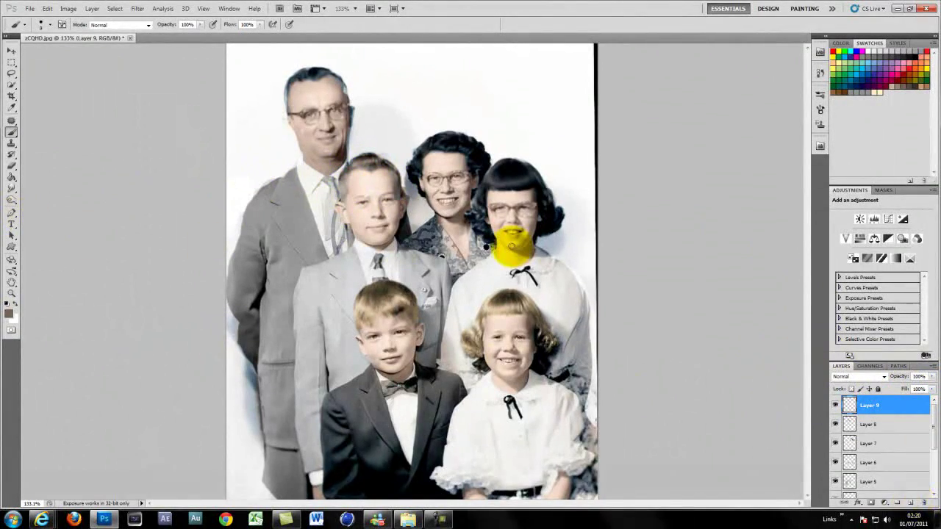
Paint black over the youngest boy's jacket on the side away from the girl, using a smaller brush along the lapel edge
{"action": "key", "text": "x"}
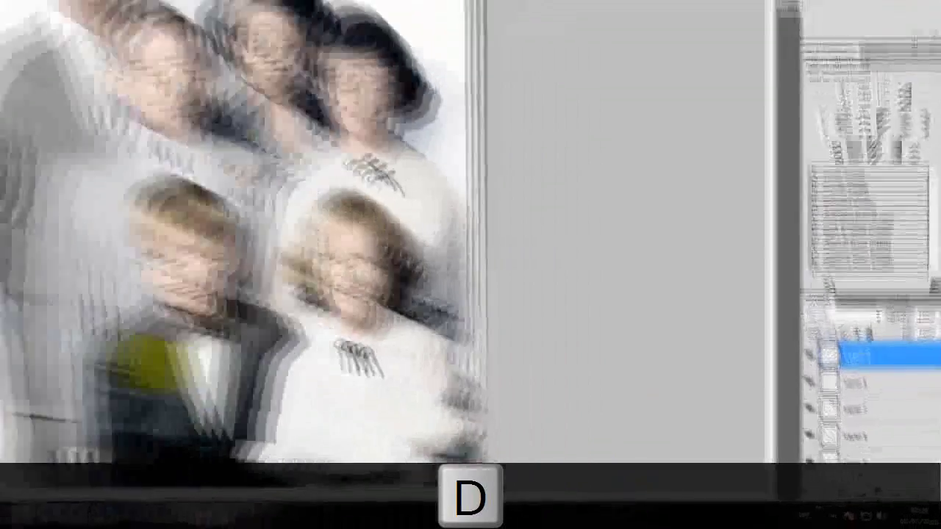
{"action": "key", "text": "bracketright"}
{"action": "key", "text": "bracketright"}
{"action": "mouse_move", "coordinate": [367, 384]}
{"action": "left_mouse_down"}
{"action": "mouse_move", "coordinate": [341, 396]}
{"action": "mouse_move", "coordinate": [342, 434]}
{"action": "mouse_move", "coordinate": [353, 421]}
{"action": "left_mouse_up"}
{"action": "mouse_move", "coordinate": [81, 372]}
{"action": "left_mouse_down"}
{"action": "mouse_move", "coordinate": [114, 366]}
{"action": "mouse_move", "coordinate": [135, 446]}
{"action": "left_mouse_up"}
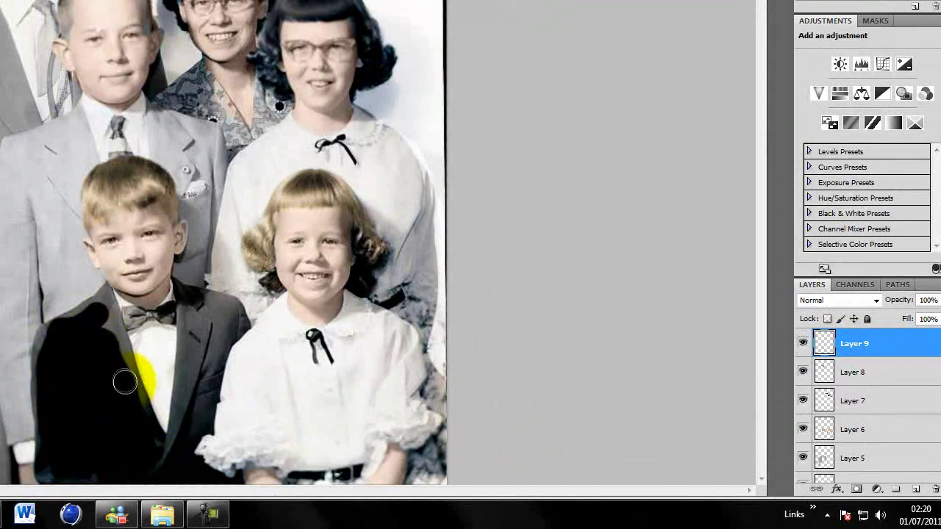
{"action": "key", "text": "bracketleft"}
{"action": "mouse_move", "coordinate": [125, 382]}
{"action": "left_mouse_down"}
{"action": "mouse_move", "coordinate": [64, 303]}
{"action": "mouse_move", "coordinate": [143, 442]}
{"action": "left_mouse_up"}
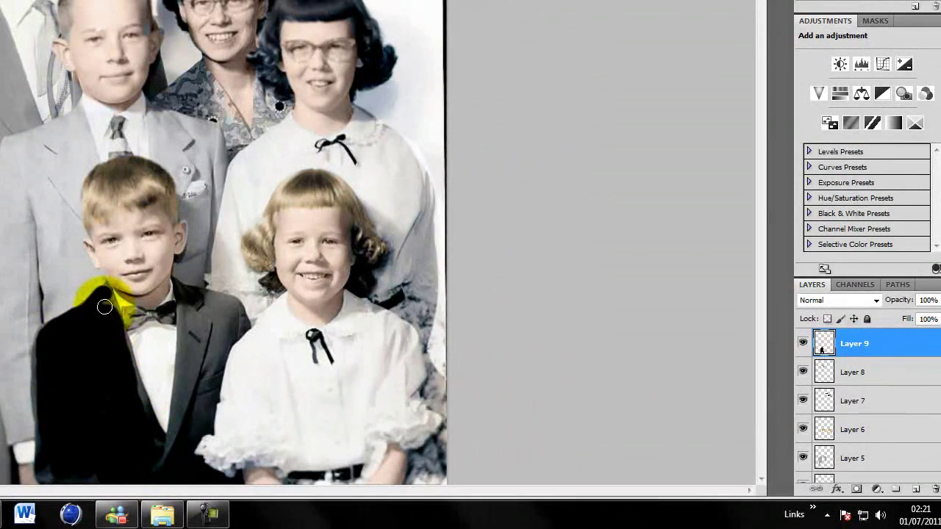
Paint the jacket half next to the little girl black, including its lapel, shoulder and lower front, and blacken the bow tie
{"action": "mouse_move", "coordinate": [199, 294]}
{"action": "left_mouse_down"}
{"action": "mouse_move", "coordinate": [231, 307]}
{"action": "mouse_move", "coordinate": [202, 416]}
{"action": "mouse_move", "coordinate": [199, 388]}
{"action": "left_mouse_up"}
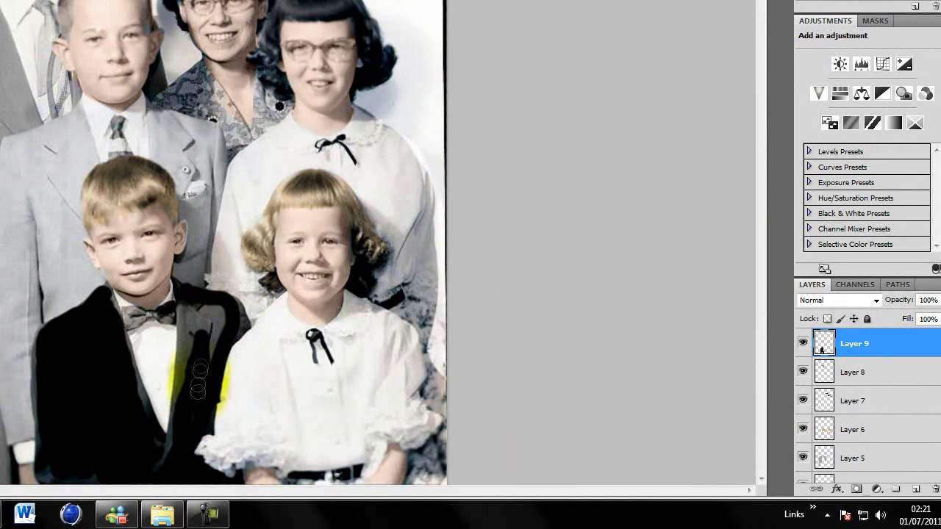
{"action": "left_click_drag", "start_coordinate": [191, 316], "coordinate": [159, 478]}
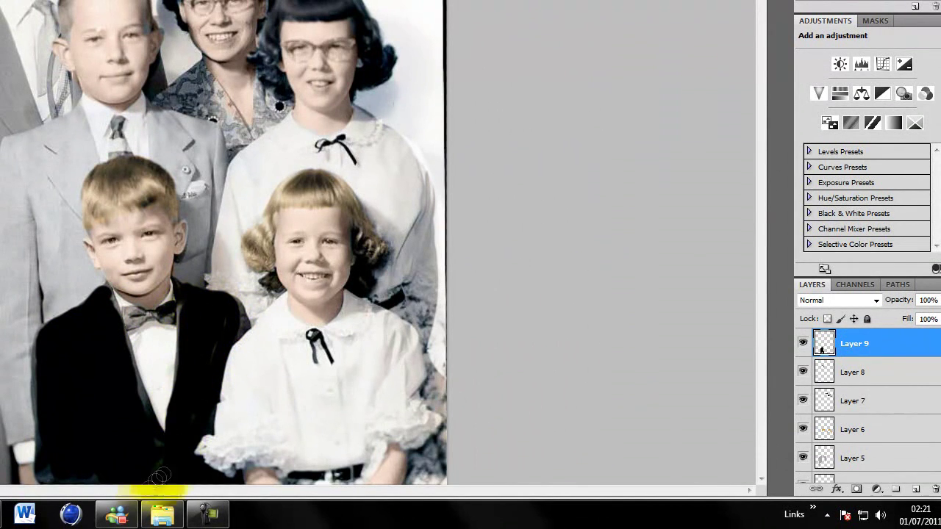
{"action": "scroll", "coordinate": [93, 396], "scroll_direction": "up", "scroll_amount": 1}
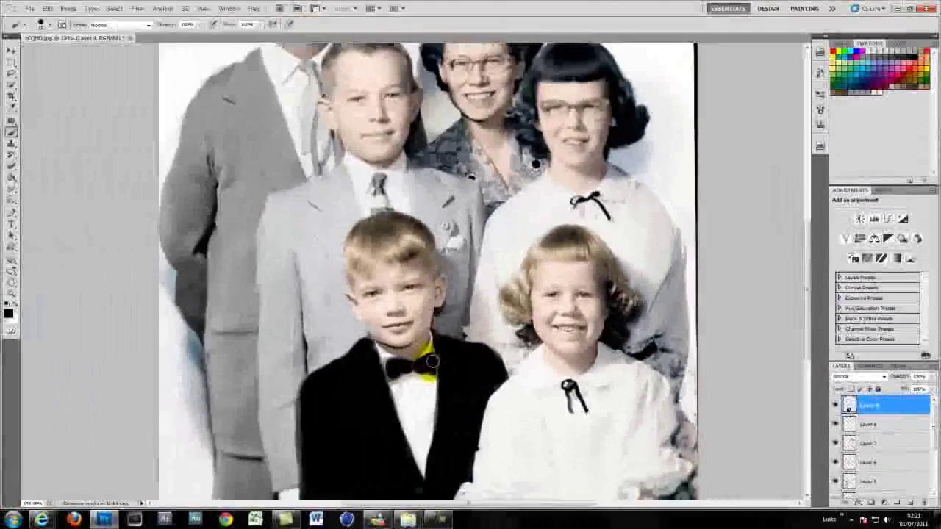
Lower the opacity of the black jacket layer until the lapels and folds show through
{"action": "scroll", "coordinate": [213, 278], "scroll_direction": "down", "scroll_amount": 1}
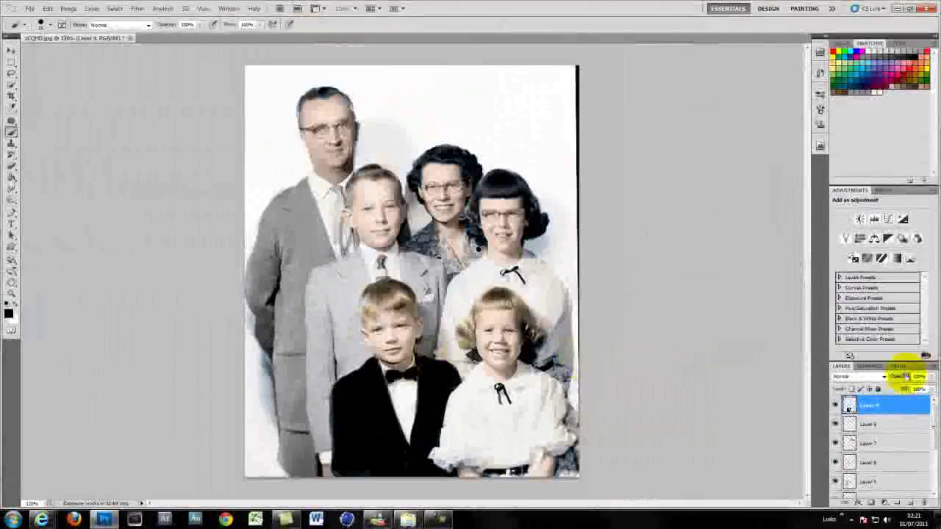
{"action": "left_click", "coordinate": [927, 377]}
{"action": "left_click_drag", "start_coordinate": [928, 387], "coordinate": [913, 387]}
{"action": "left_click_drag", "start_coordinate": [903, 432], "coordinate": [908, 432]}
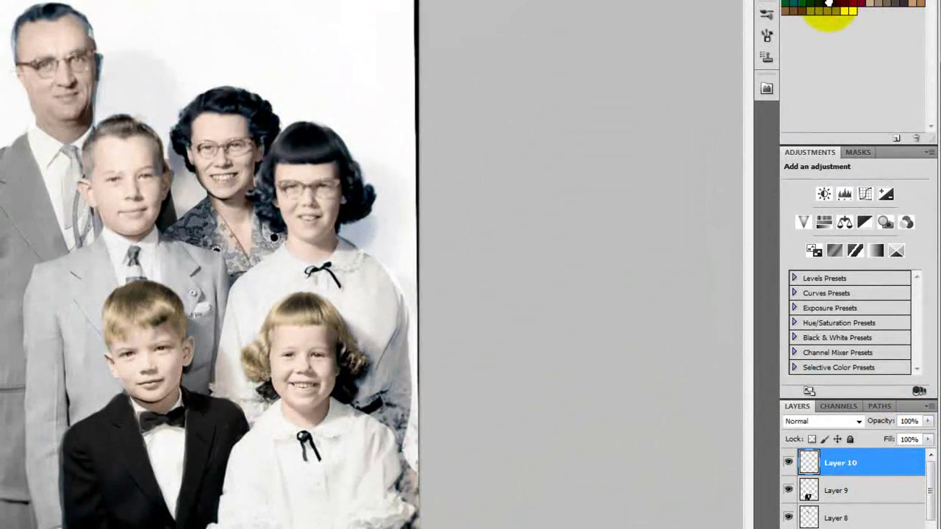
Paint the father's tie navy blue on a new layer and set the layer's blend mode to Color
{"action": "left_click_drag", "start_coordinate": [65, 147], "coordinate": [70, 227]}
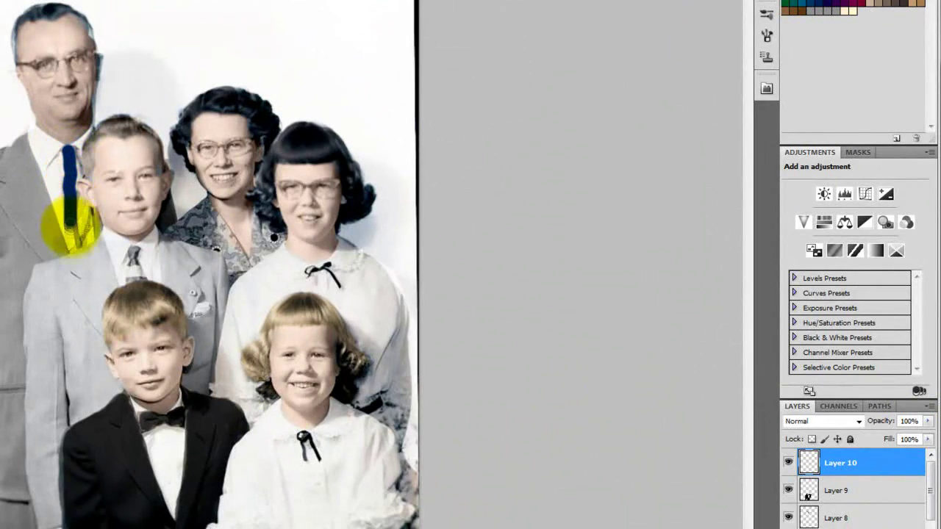
{"action": "scroll", "coordinate": [84, 241], "scroll_direction": "up", "scroll_amount": 2}
{"action": "left_click", "coordinate": [48, 248]}
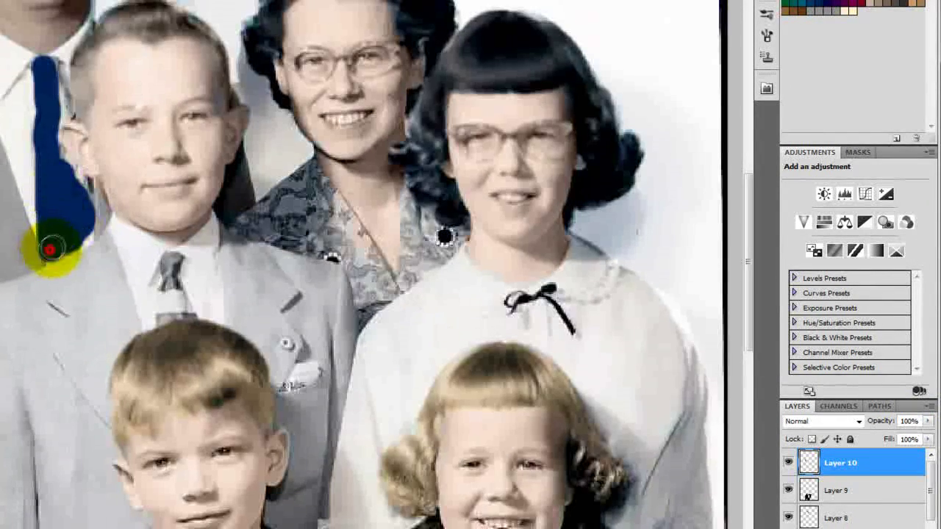
{"action": "left_click", "coordinate": [820, 421]}
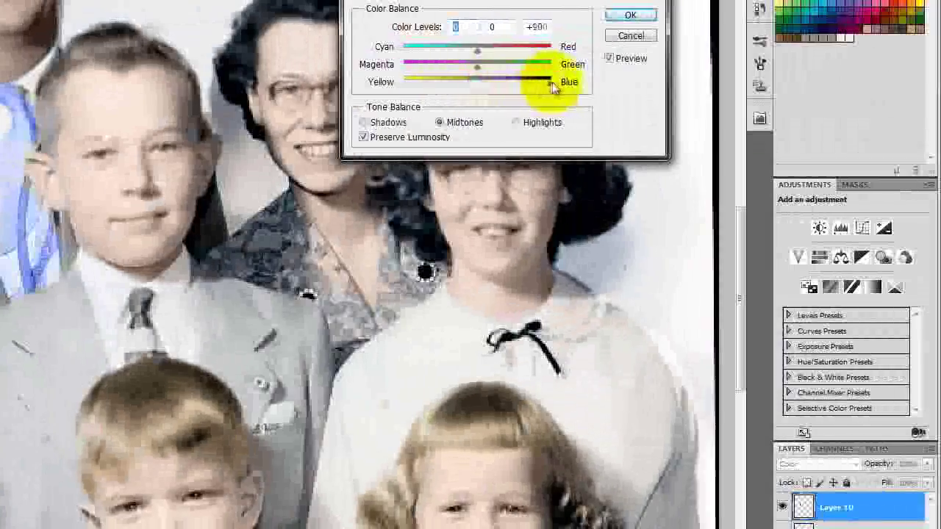
Push the father's tie towards blue with Color Balance, using +100 in the midtones, +96 in the highlights and more blue in the shadows
{"action": "left_click_drag", "start_coordinate": [931, 56], "coordinate": [893, 56]}
{"action": "left_click", "coordinate": [532, 123]}
{"action": "left_click_drag", "start_coordinate": [477, 83], "coordinate": [544, 82]}
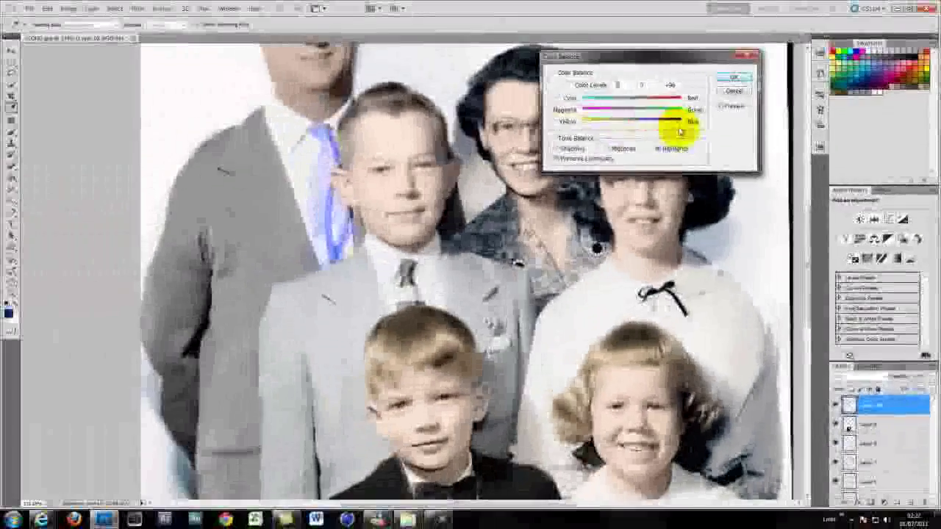
{"action": "left_click", "coordinate": [388, 122]}
{"action": "left_click_drag", "start_coordinate": [478, 83], "coordinate": [536, 83]}
{"action": "left_click", "coordinate": [631, 15]}
{"action": "scroll", "coordinate": [317, 21], "scroll_direction": "down", "scroll_amount": 3}
{"action": "scroll", "coordinate": [525, 82], "scroll_direction": "up", "scroll_amount": 5}
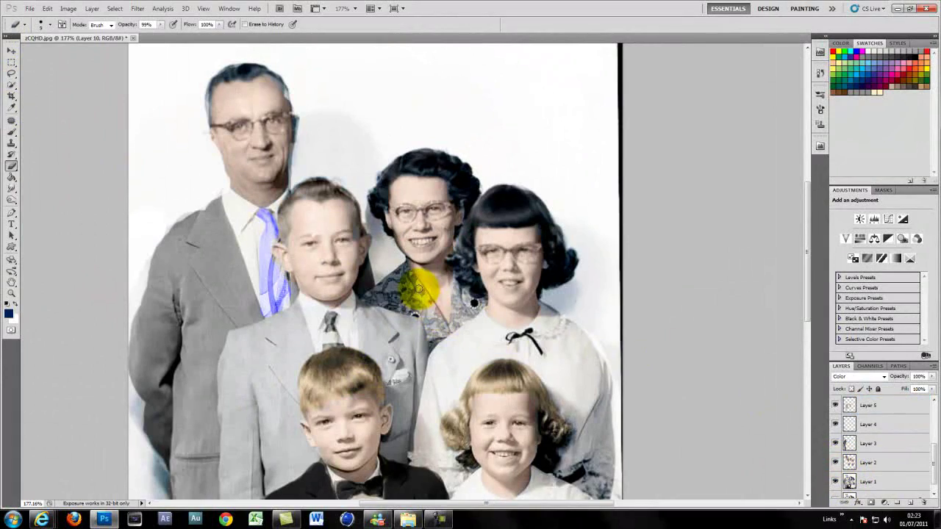
Add a new layer above the others, paint the older boy's tie bright light blue, and set the layer's blend mode to Color
{"action": "left_click", "coordinate": [885, 464]}
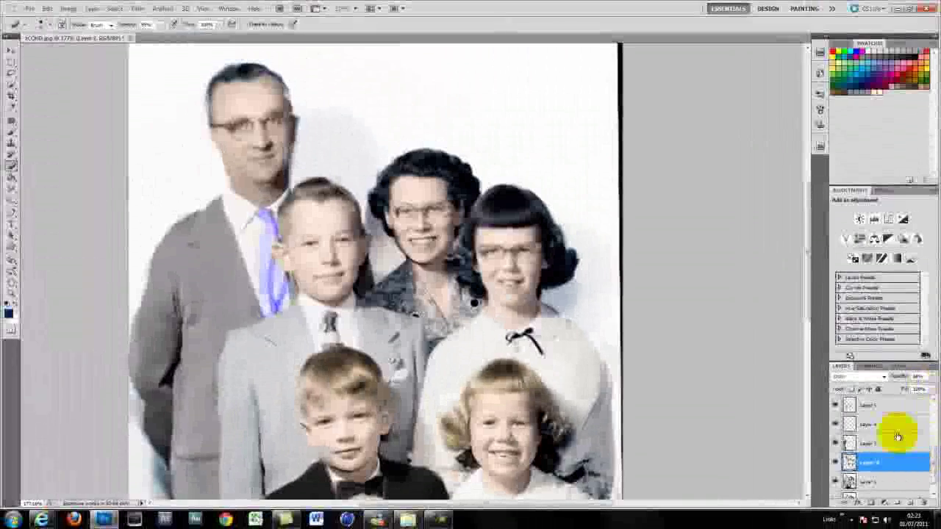
{"action": "scroll", "coordinate": [875, 414], "scroll_direction": "up", "scroll_amount": 4}
{"action": "left_click", "coordinate": [835, 367]}
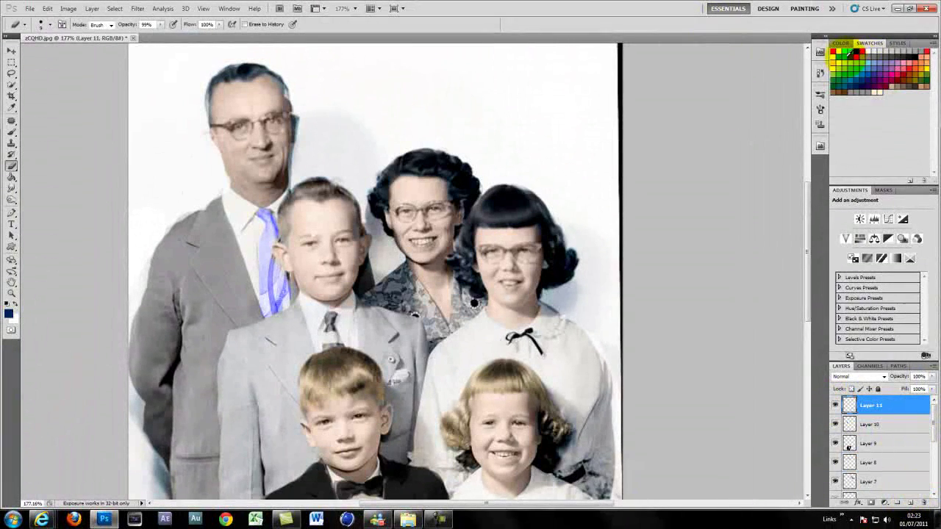
{"action": "key", "text": "b"}
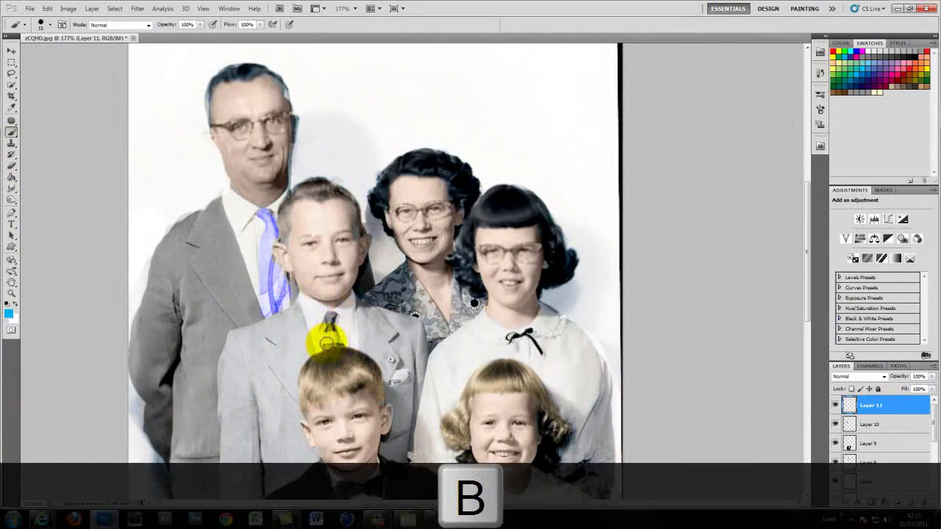
{"action": "left_click_drag", "start_coordinate": [326, 339], "coordinate": [331, 328]}
{"action": "left_click", "coordinate": [859, 377]}
{"action": "left_click", "coordinate": [861, 360]}
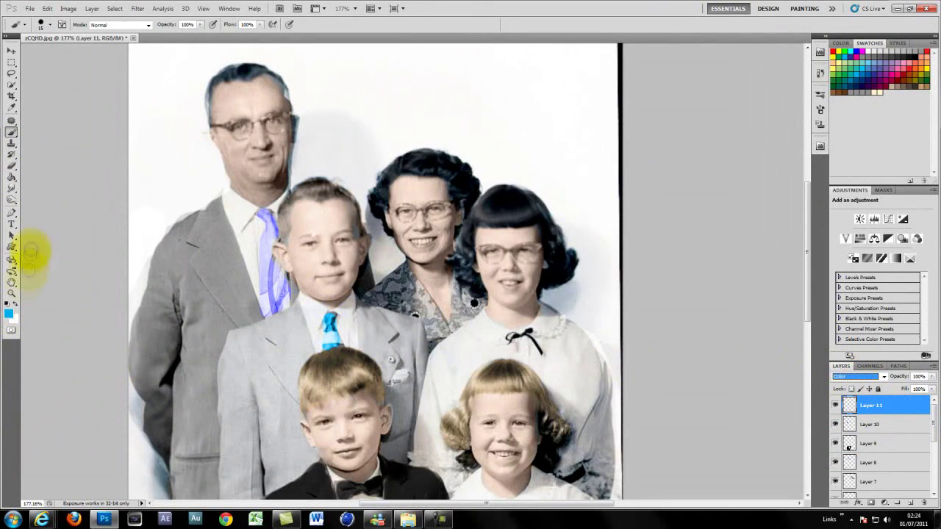
Paint the mother's patterned dress light blue on a new layer above Layer 6, undo the stray stroke, and set the blend mode to Color
{"action": "left_click", "coordinate": [11, 166]}
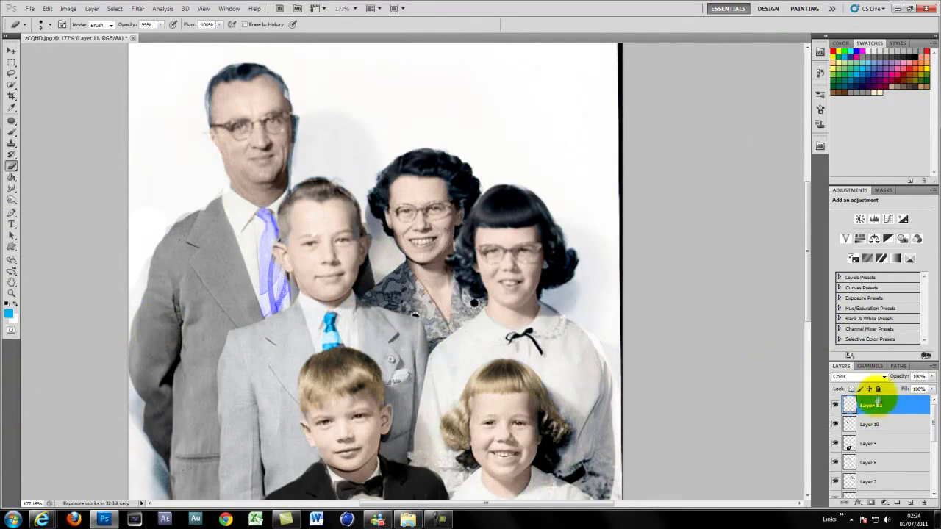
{"action": "left_click", "coordinate": [911, 501]}
{"action": "key", "text": "bracketright"}
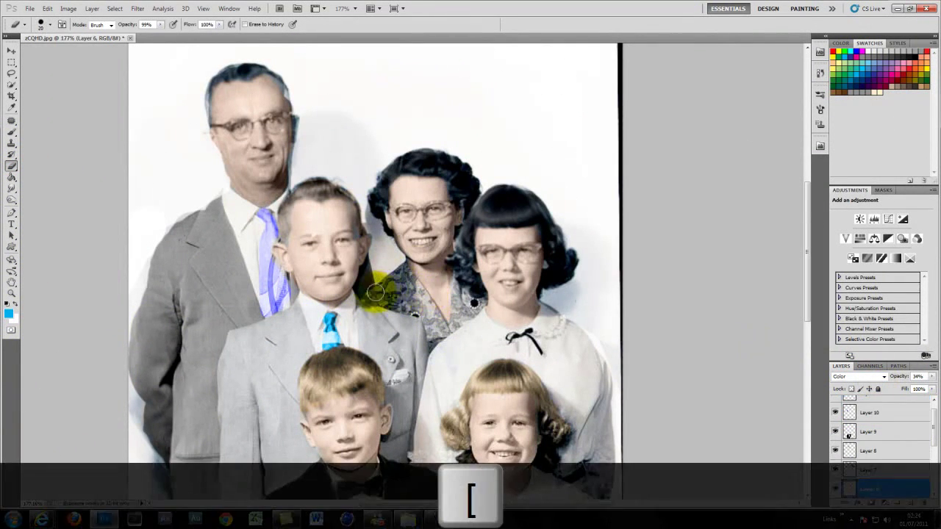
{"action": "left_click", "coordinate": [911, 503]}
{"action": "left_click_drag", "start_coordinate": [933, 435], "coordinate": [933, 455]}
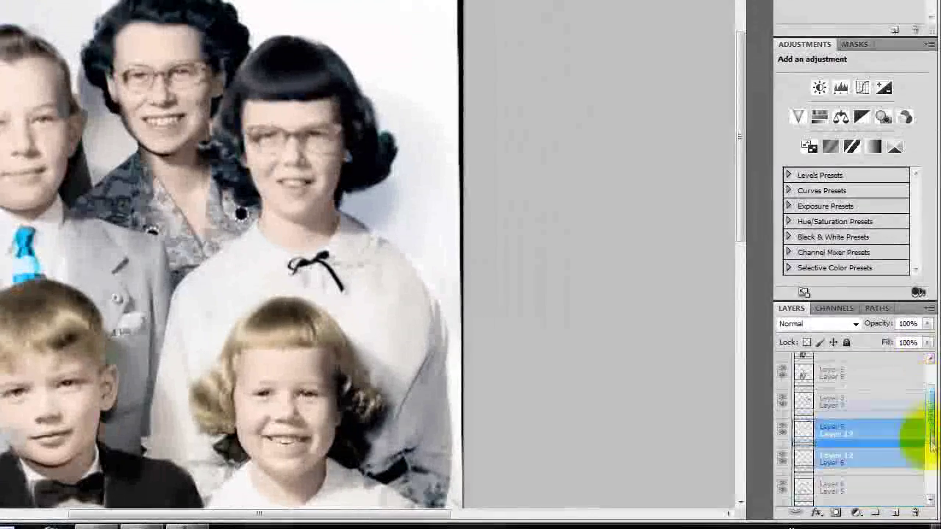
{"action": "mouse_move", "coordinate": [117, 190]}
{"action": "left_mouse_down"}
{"action": "mouse_move", "coordinate": [195, 250]}
{"action": "mouse_move", "coordinate": [252, 204]}
{"action": "left_mouse_up"}
{"action": "mouse_move", "coordinate": [170, 236]}
{"action": "left_mouse_down"}
{"action": "mouse_move", "coordinate": [133, 202]}
{"action": "mouse_move", "coordinate": [121, 167]}
{"action": "mouse_move", "coordinate": [116, 207]}
{"action": "mouse_move", "coordinate": [131, 170]}
{"action": "mouse_move", "coordinate": [164, 215]}
{"action": "mouse_move", "coordinate": [210, 242]}
{"action": "mouse_move", "coordinate": [227, 300]}
{"action": "left_mouse_up"}
{"action": "key", "text": "ctrl+z"}
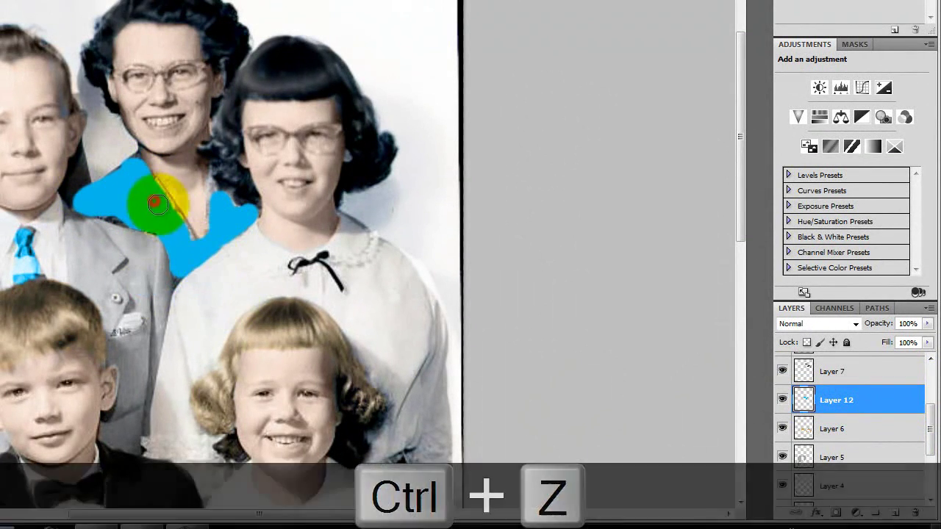
{"action": "left_click", "coordinate": [819, 323]}
{"action": "left_click", "coordinate": [809, 308]}
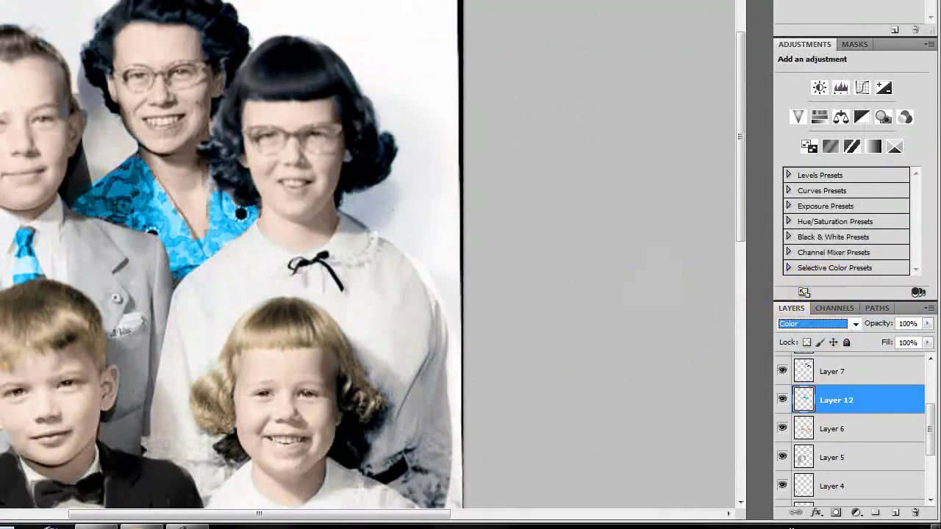
Shift the mother's dress to an orange-gold hue and lower its saturation with Hue/Saturation
{"action": "left_click", "coordinate": [74, 8]}
{"action": "mouse_move", "coordinate": [91, 34]}
{"action": "left_click", "coordinate": [212, 84]}
{"action": "left_click_drag", "start_coordinate": [620, 96], "coordinate": [553, 98]}
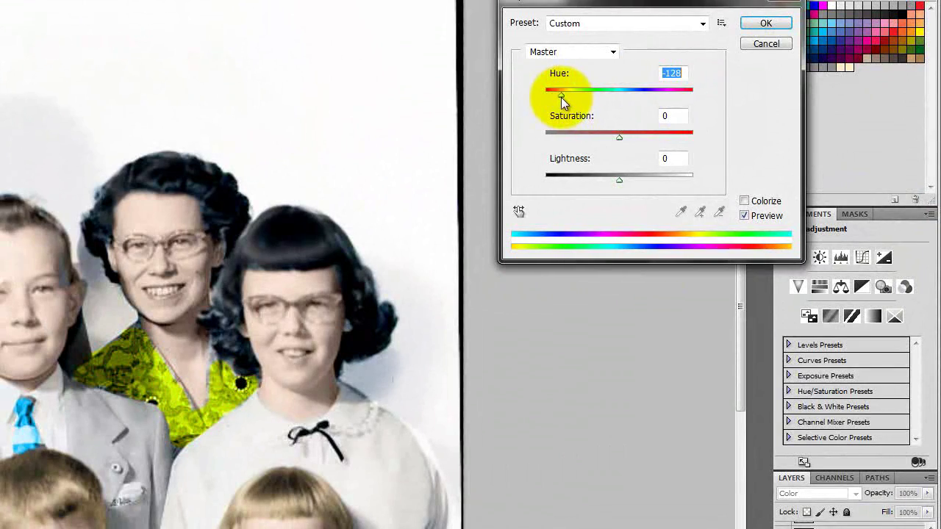
{"action": "left_click_drag", "start_coordinate": [620, 138], "coordinate": [573, 140]}
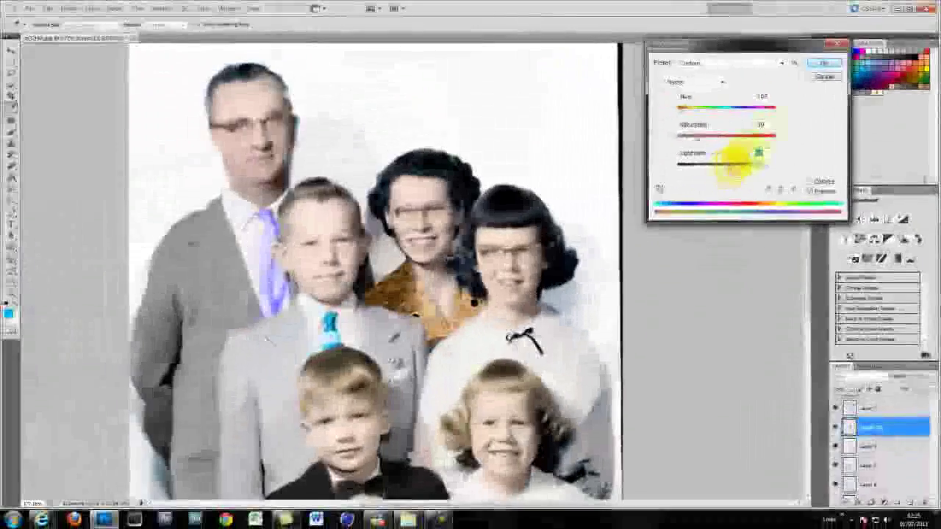
{"action": "key", "text": "Return"}
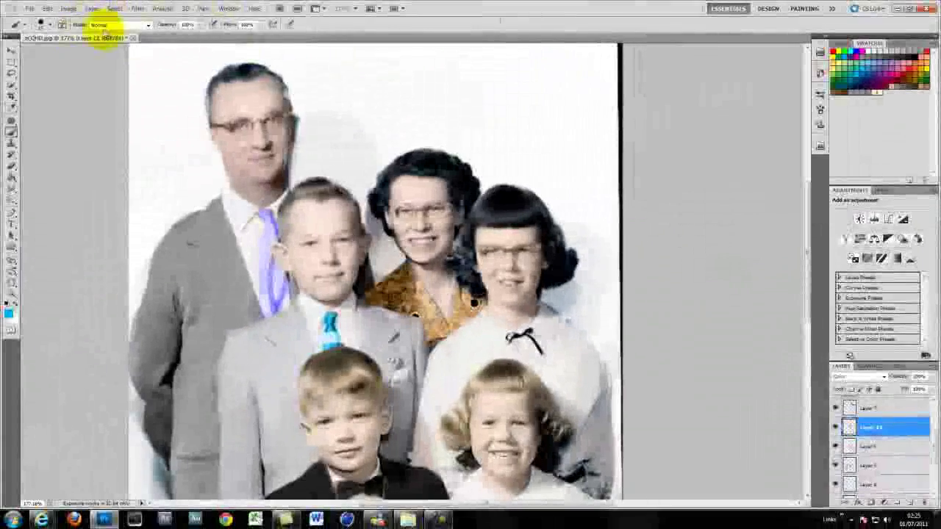
Shift the mother's dress towards yellow with Color Balance, working through the midtones, highlights and shadows
{"action": "left_click", "coordinate": [68, 8]}
{"action": "left_click", "coordinate": [198, 97]}
{"action": "mouse_move", "coordinate": [632, 122]}
{"action": "left_mouse_down"}
{"action": "mouse_move", "coordinate": [583, 122]}
{"action": "mouse_move", "coordinate": [598, 122]}
{"action": "left_mouse_up"}
{"action": "left_click", "coordinate": [658, 148]}
{"action": "left_click", "coordinate": [575, 147]}
{"action": "left_click", "coordinate": [734, 78]}
{"action": "left_click", "coordinate": [456, 287]}
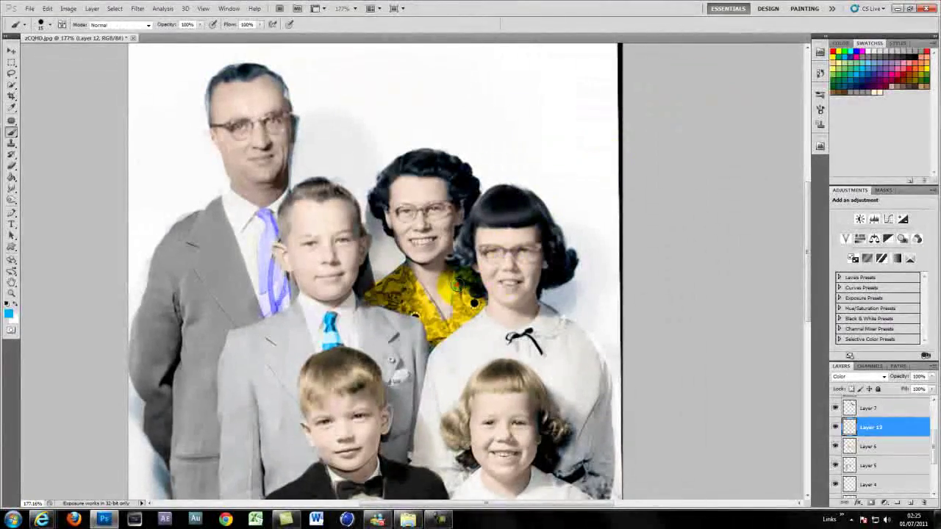
Undo the stray blue stroke on the mother's dress and touch up the dress with bright yellow
{"action": "key", "text": "ctrl+z"}
{"action": "left_click", "coordinate": [838, 53]}
{"action": "left_click", "coordinate": [457, 286]}
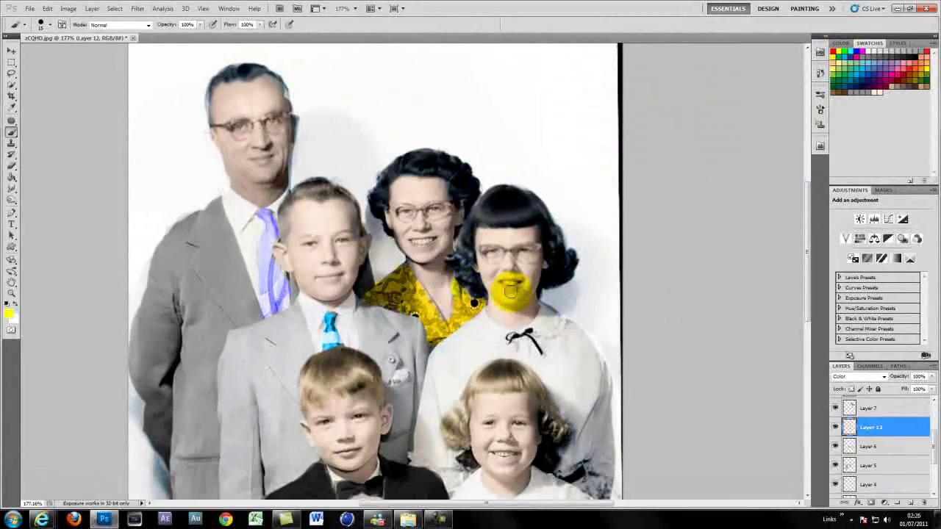
{"action": "key", "text": "ctrl+z"}
Lower the brush opacity, paint white over the older girl's blouse on a new layer above Layer 12, and reduce that layer's opacity
{"action": "left_click", "coordinate": [200, 24]}
{"action": "left_click_drag", "start_coordinate": [198, 34], "coordinate": [157, 35]}
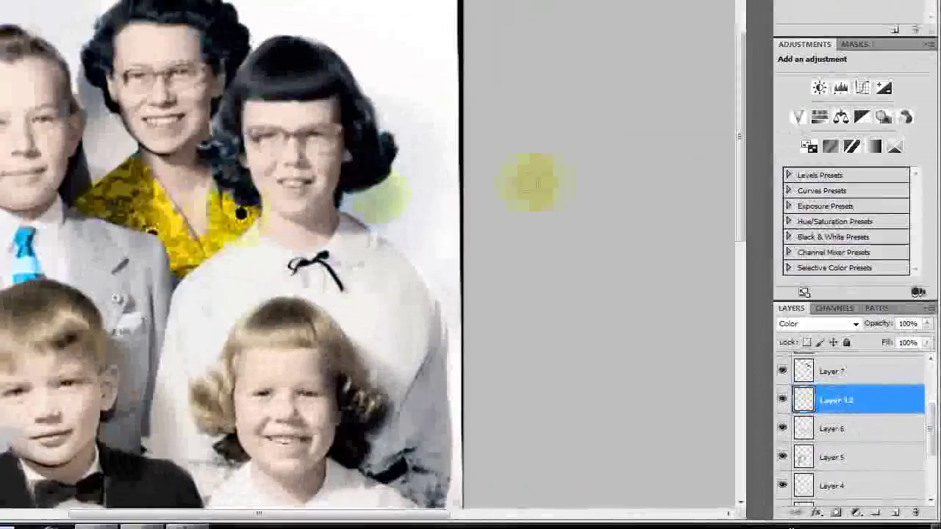
{"action": "key", "text": "ctrl+minus"}
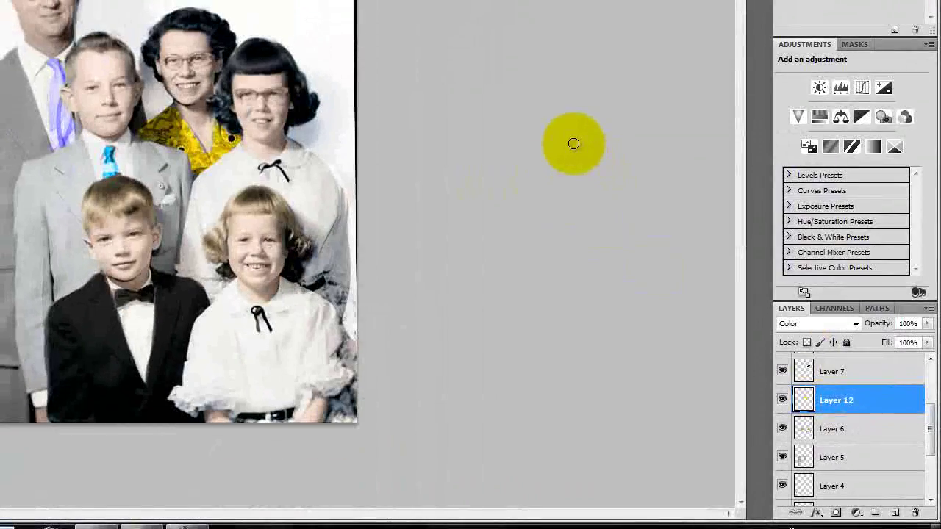
{"action": "left_click", "coordinate": [895, 513]}
{"action": "key", "text": "x"}
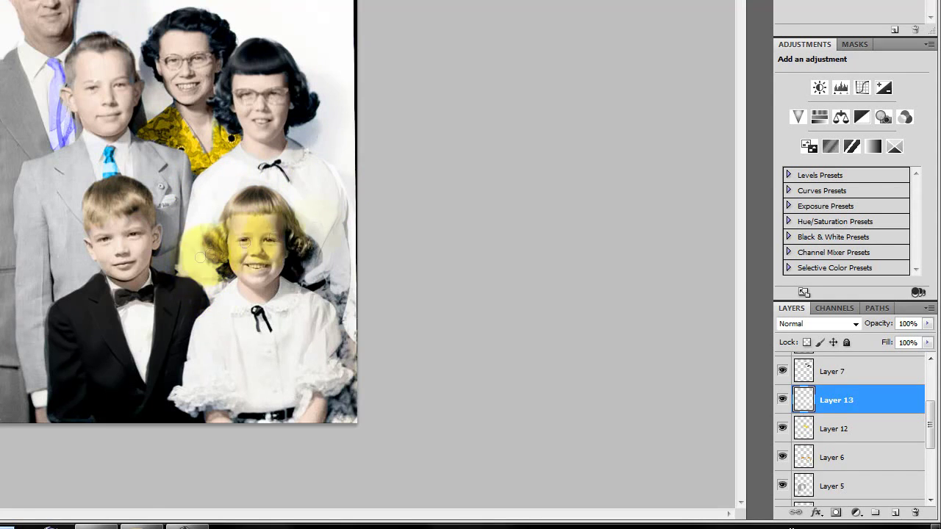
{"action": "key", "text": "ctrl+plus"}
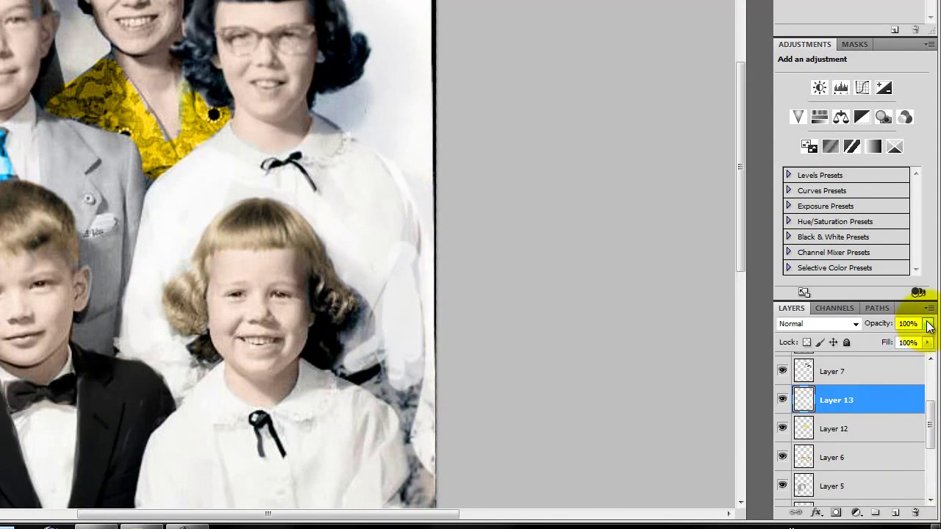
{"action": "left_click_drag", "start_coordinate": [928, 323], "coordinate": [893, 340]}
{"action": "key", "text": "ctrl+minus"}
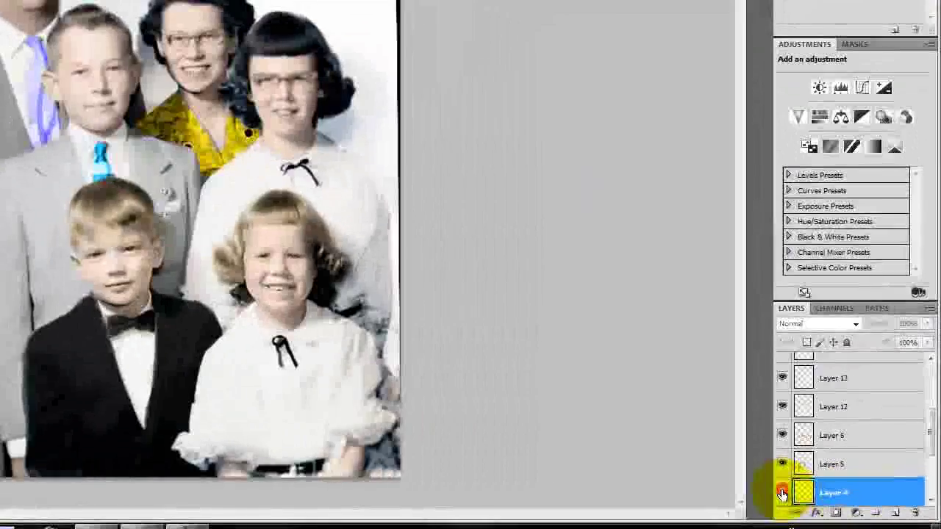
Paint the father's hair black on a new layer above the others, switching between Eraser and brush to refine it
{"action": "left_click", "coordinate": [835, 489]}
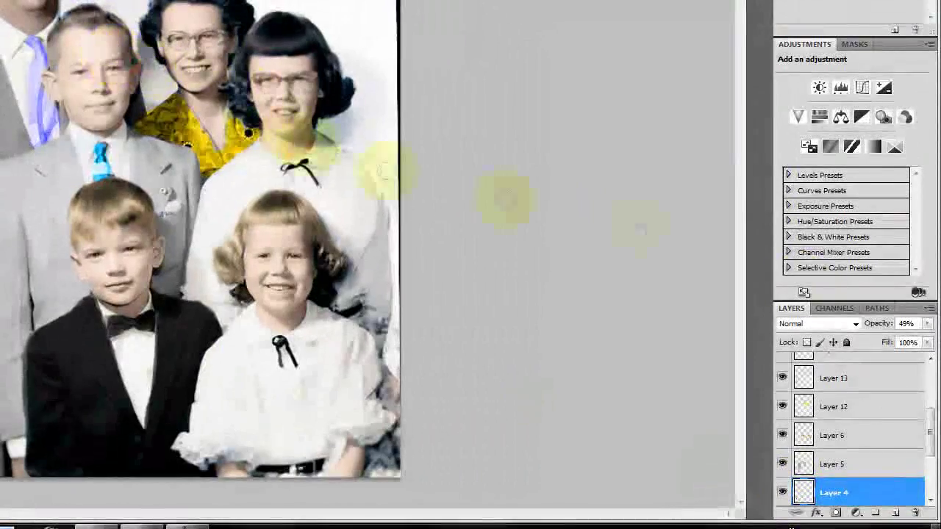
{"action": "left_click_drag", "start_coordinate": [930, 415], "coordinate": [891, 355]}
{"action": "left_click", "coordinate": [883, 367]}
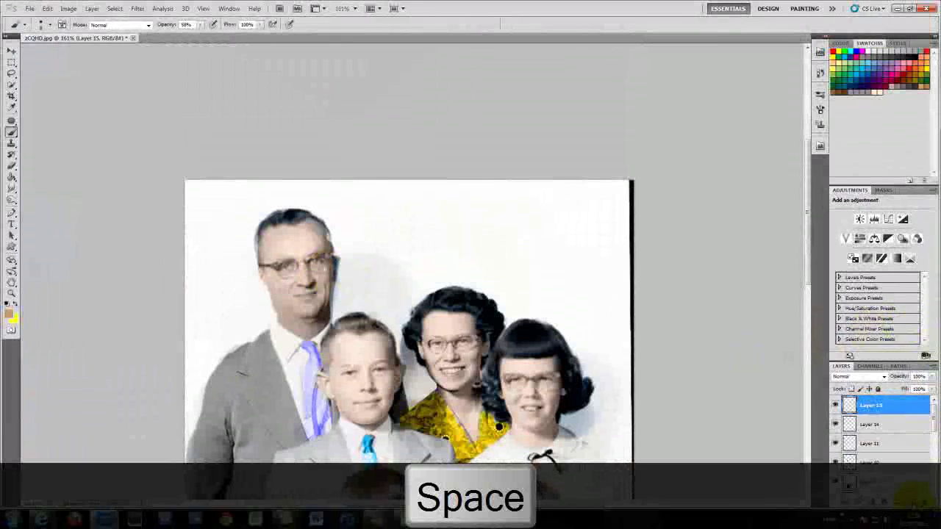
{"action": "left_click", "coordinate": [834, 405]}
{"action": "left_click", "coordinate": [909, 503]}
{"action": "key", "text": "d"}
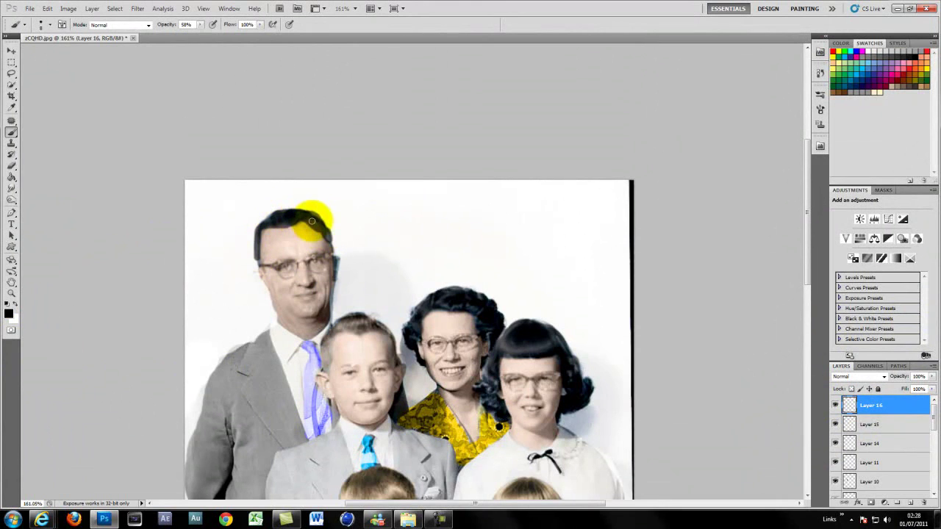
{"action": "left_click", "coordinate": [18, 164]}
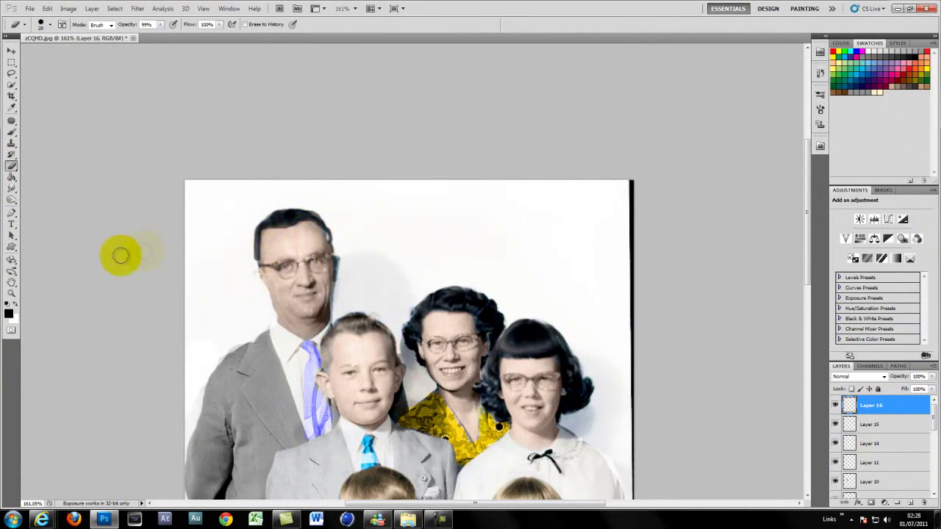
{"action": "key", "text": "b"}
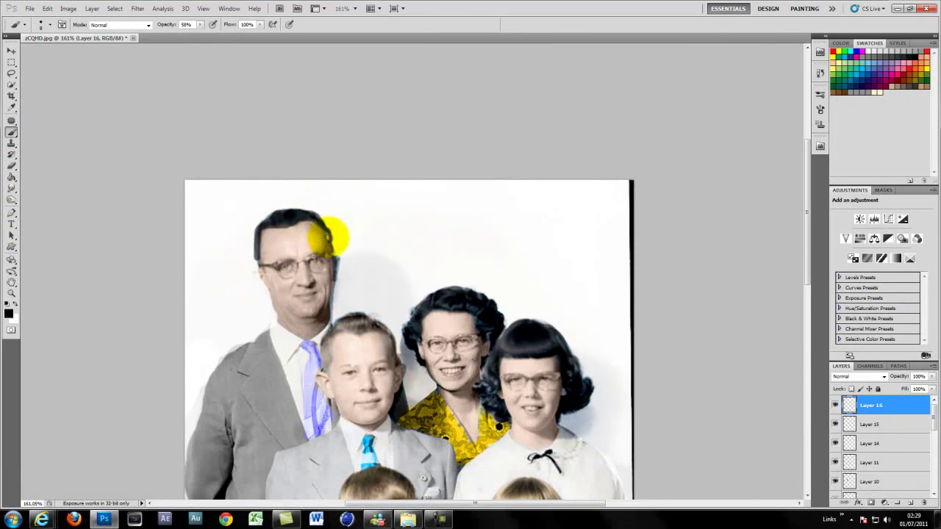
Paint brown skin tone along the edge of the father's face on a new top layer and set its blend mode to Color
{"action": "scroll", "coordinate": [407, 274], "scroll_direction": "down", "scroll_amount": 3}
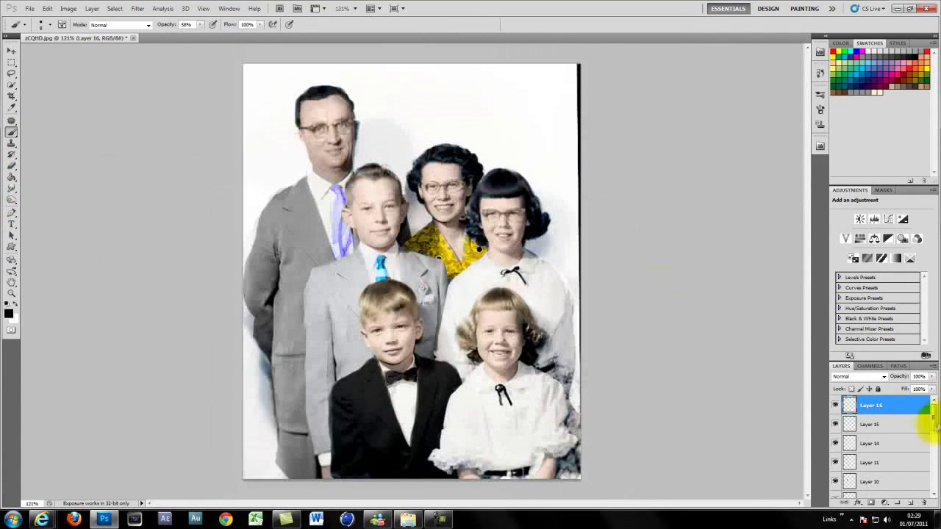
{"action": "left_click_drag", "start_coordinate": [932, 390], "coordinate": [914, 389]}
{"action": "scroll", "coordinate": [628, 357], "scroll_direction": "up", "scroll_amount": 3}
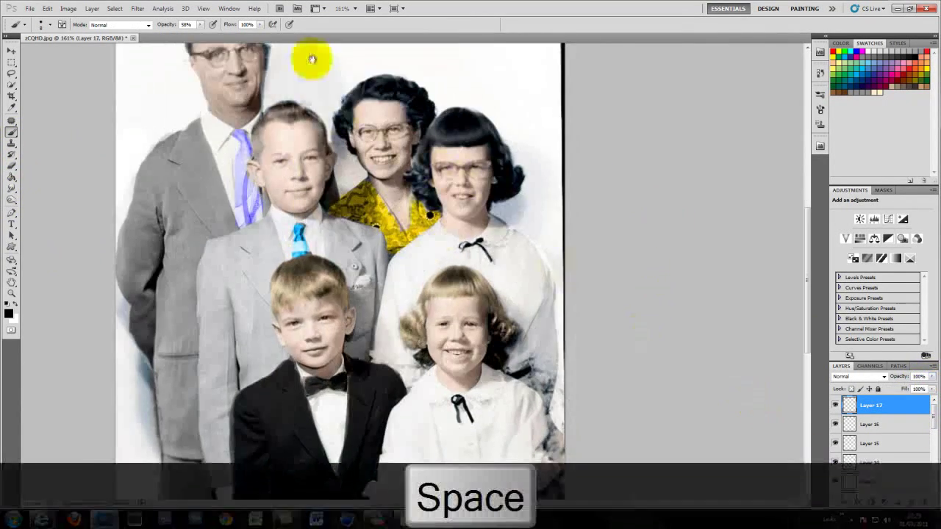
{"action": "left_click_drag", "start_coordinate": [312, 58], "coordinate": [277, 253]}
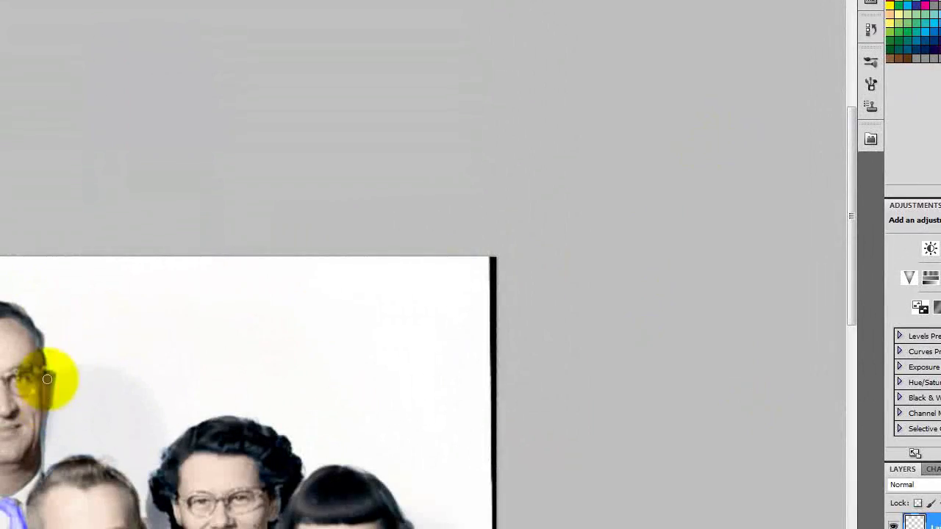
{"action": "left_click", "coordinate": [924, 484]}
{"action": "left_click", "coordinate": [924, 451]}
{"action": "left_click", "coordinate": [928, 324]}
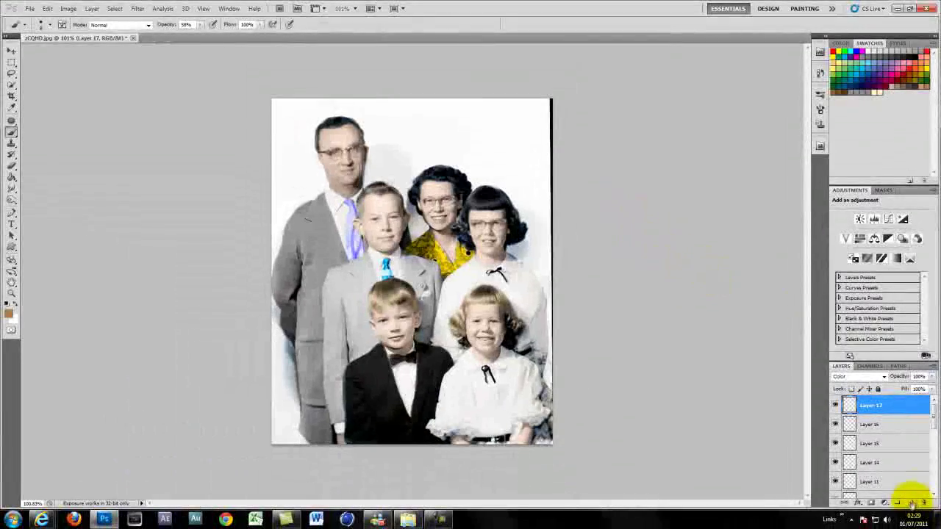
Paint the older girl's patterned skirt bright red on a new top layer and set its blend mode to Color
{"action": "left_click", "coordinate": [896, 513]}
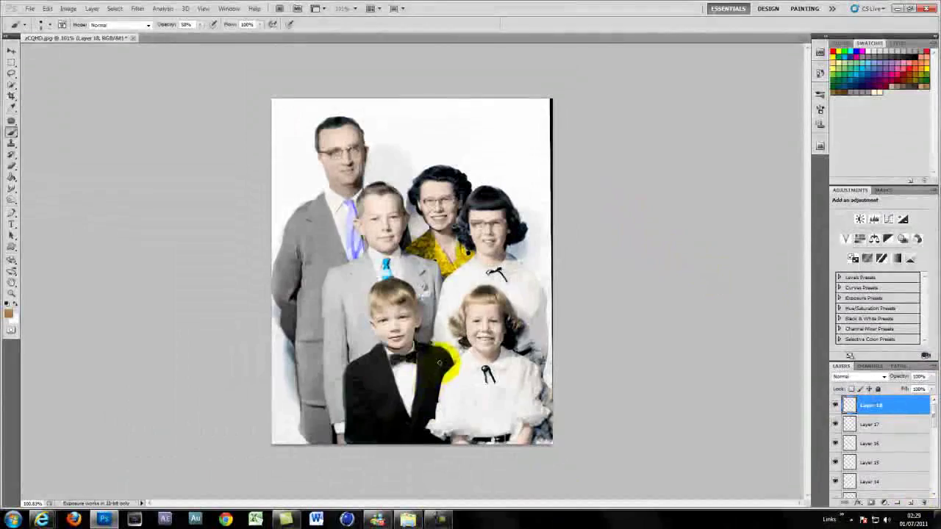
{"action": "left_click", "coordinate": [925, 52]}
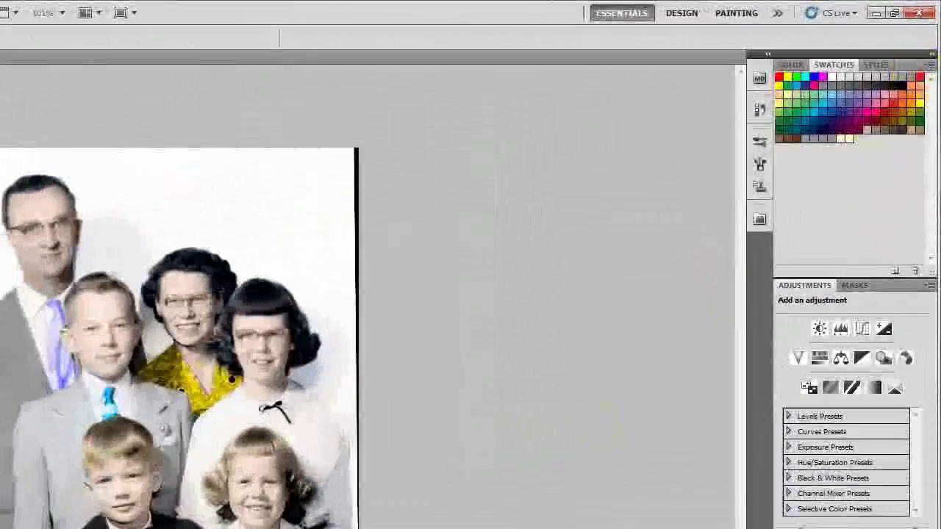
{"action": "left_click_drag", "start_coordinate": [546, 412], "coordinate": [539, 442]}
{"action": "mouse_move", "coordinate": [341, 430]}
{"action": "left_mouse_down"}
{"action": "mouse_move", "coordinate": [354, 410]}
{"action": "mouse_move", "coordinate": [354, 418]}
{"action": "mouse_move", "coordinate": [341, 405]}
{"action": "mouse_move", "coordinate": [349, 421]}
{"action": "mouse_move", "coordinate": [357, 386]}
{"action": "left_mouse_up"}
{"action": "mouse_move", "coordinate": [328, 296]}
{"action": "left_mouse_down"}
{"action": "mouse_move", "coordinate": [358, 330]}
{"action": "mouse_move", "coordinate": [336, 301]}
{"action": "mouse_move", "coordinate": [350, 312]}
{"action": "left_mouse_up"}
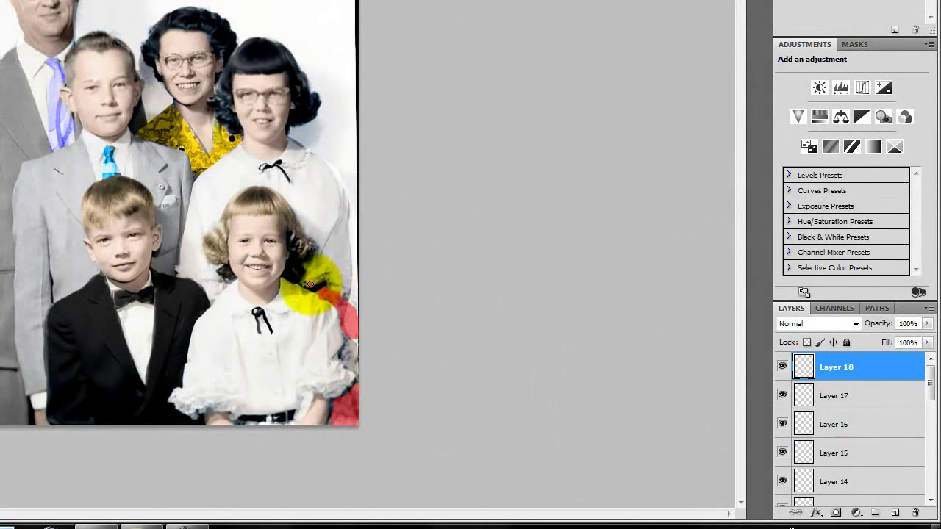
{"action": "left_click", "coordinate": [847, 324]}
{"action": "left_click", "coordinate": [843, 302]}
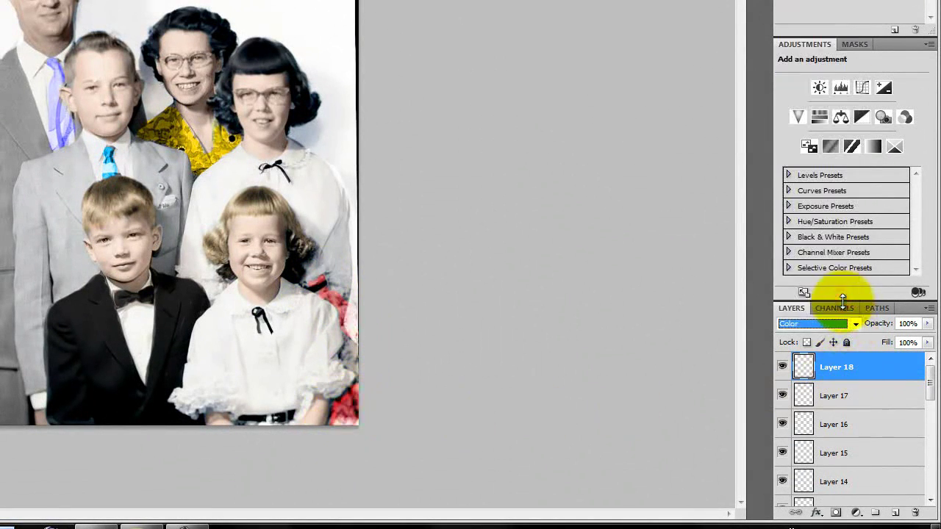
Duplicate the red skirt layer and shift the copy's hue towards orange with Hue/Saturation, using a lightness of -30
{"action": "left_click_drag", "start_coordinate": [839, 367], "coordinate": [896, 512]}
{"action": "left_click", "coordinate": [68, 8]}
{"action": "mouse_move", "coordinate": [110, 33]}
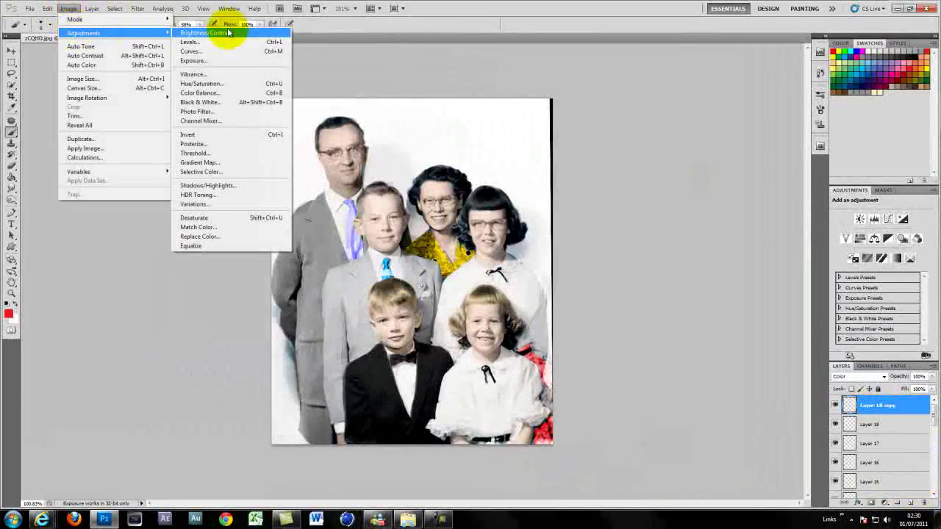
{"action": "left_click", "coordinate": [230, 84]}
{"action": "left_click_drag", "start_coordinate": [727, 109], "coordinate": [747, 114]}
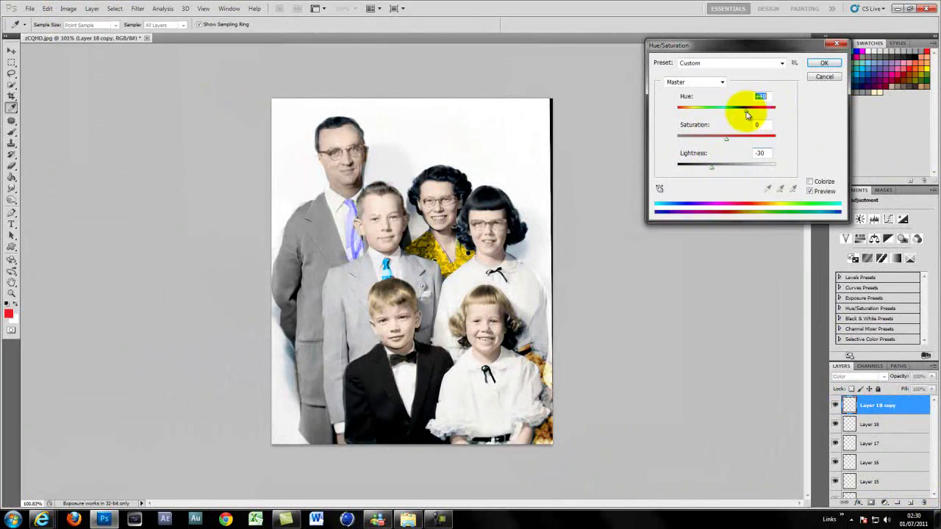
{"action": "left_click", "coordinate": [824, 62]}
Raise the brush opacity to 100%, touch up the skirt in red on the duplicated layer, and set that layer's opacity to 76%
{"action": "left_click", "coordinate": [193, 24]}
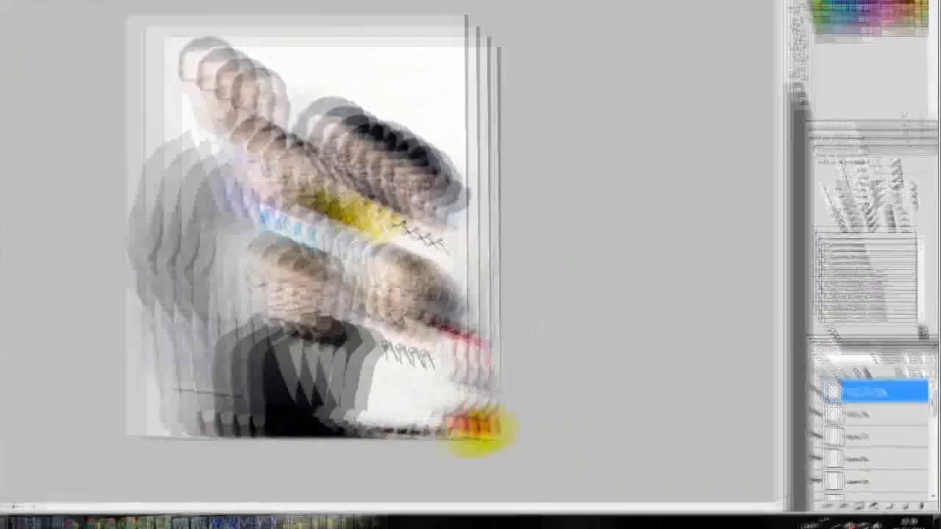
{"action": "key", "text": "bracketright"}
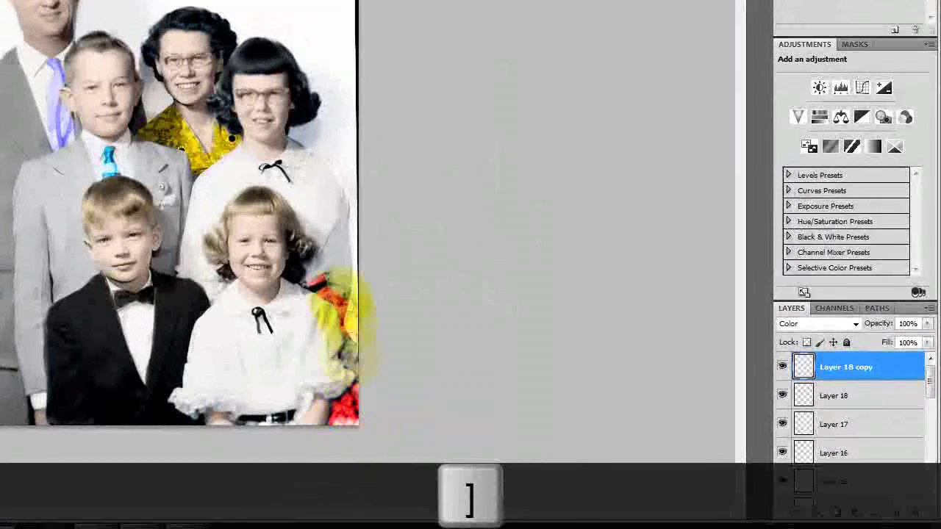
{"action": "key", "text": "bracketleft"}
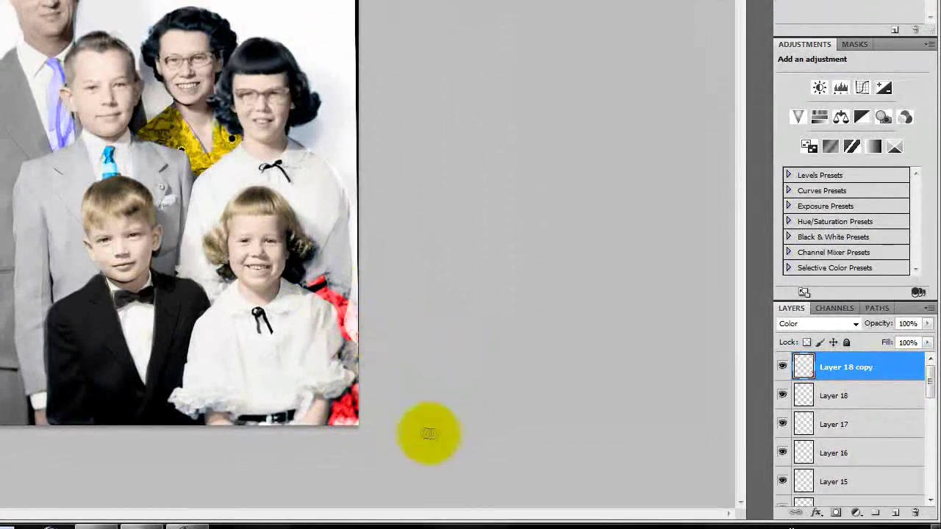
{"action": "left_click", "coordinate": [928, 324]}
{"action": "left_click_drag", "start_coordinate": [926, 339], "coordinate": [907, 340]}
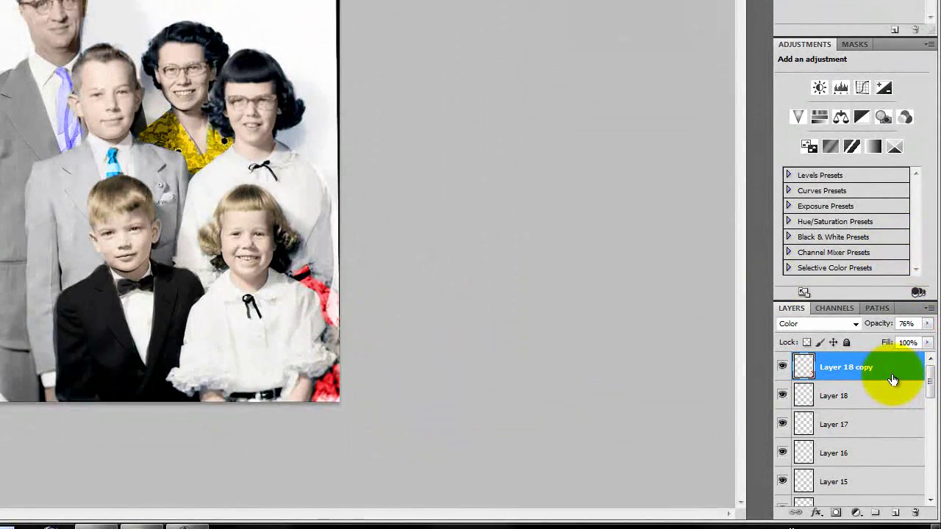
Flatten all layers into the background and crop the photo to remove the black strip along its right edge
{"action": "right_click", "coordinate": [893, 380]}
{"action": "left_click", "coordinate": [861, 356]}
{"action": "left_click", "coordinate": [451, 194]}
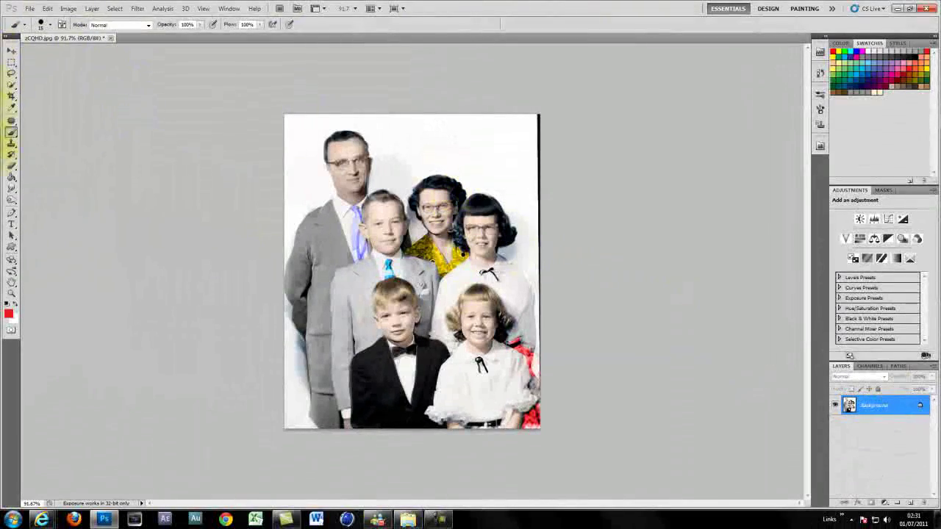
{"action": "left_click", "coordinate": [11, 96]}
{"action": "left_click_drag", "start_coordinate": [280, 111], "coordinate": [539, 422]}
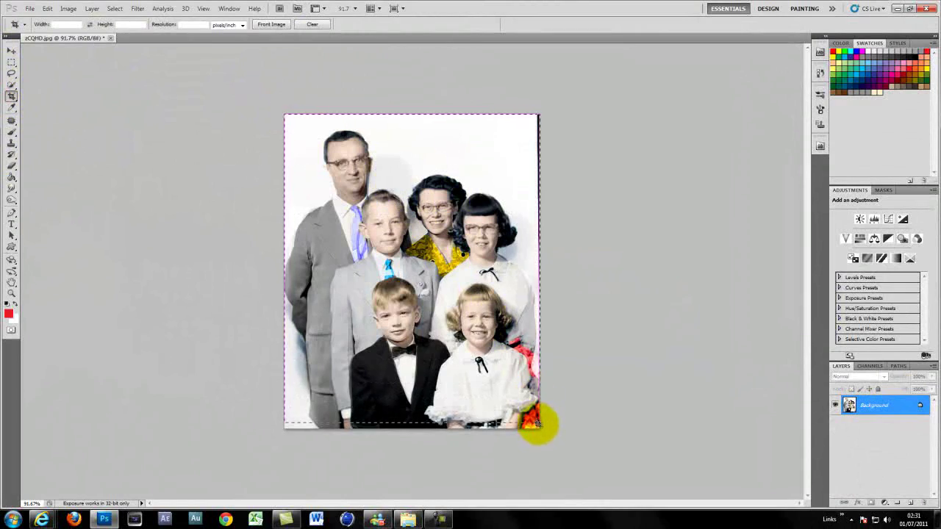
{"action": "left_click", "coordinate": [495, 26]}
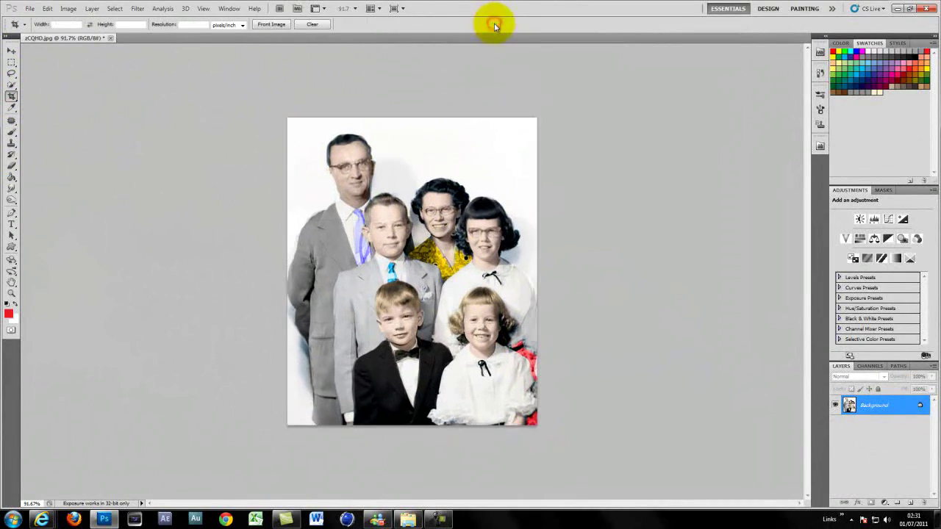
Apply a Photo Filter to the flattened photo using Warming Filter (81) at 15% density
{"action": "left_click", "coordinate": [68, 8]}
{"action": "left_click", "coordinate": [208, 111]}
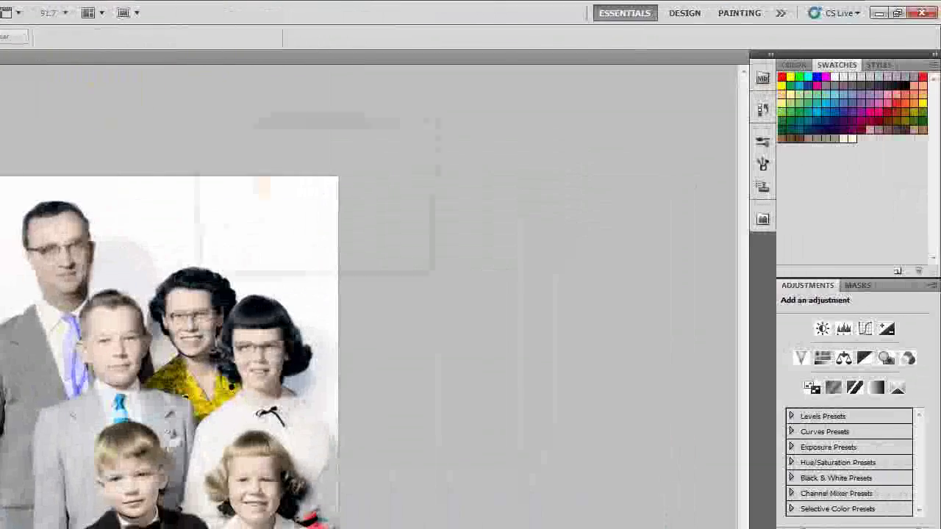
{"action": "left_click_drag", "start_coordinate": [327, 120], "coordinate": [519, 128]}
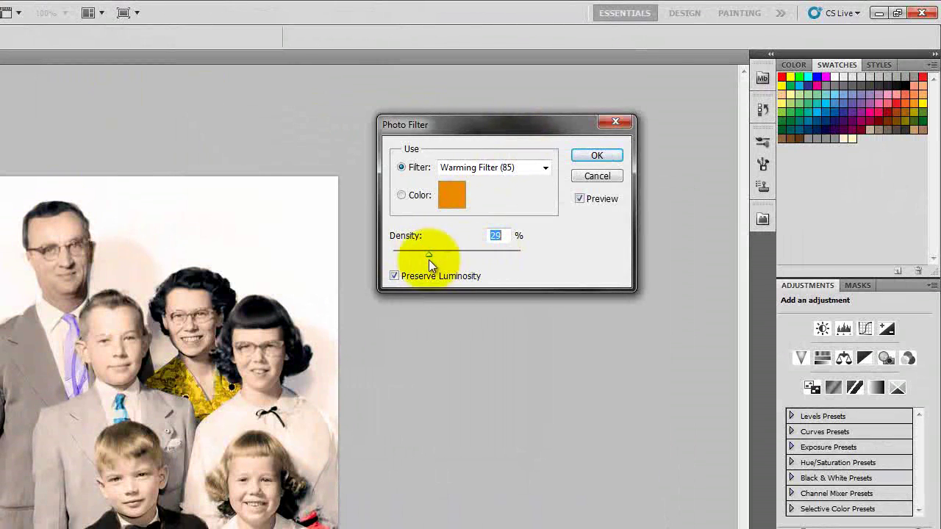
{"action": "left_click_drag", "start_coordinate": [406, 264], "coordinate": [437, 255]}
{"action": "left_click", "coordinate": [545, 168]}
{"action": "left_click", "coordinate": [507, 207]}
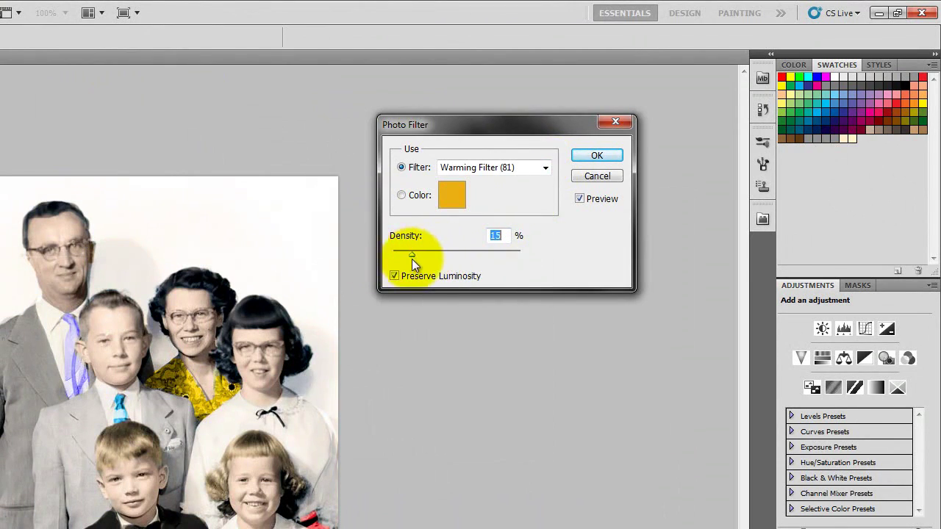
{"action": "left_click", "coordinate": [597, 155]}
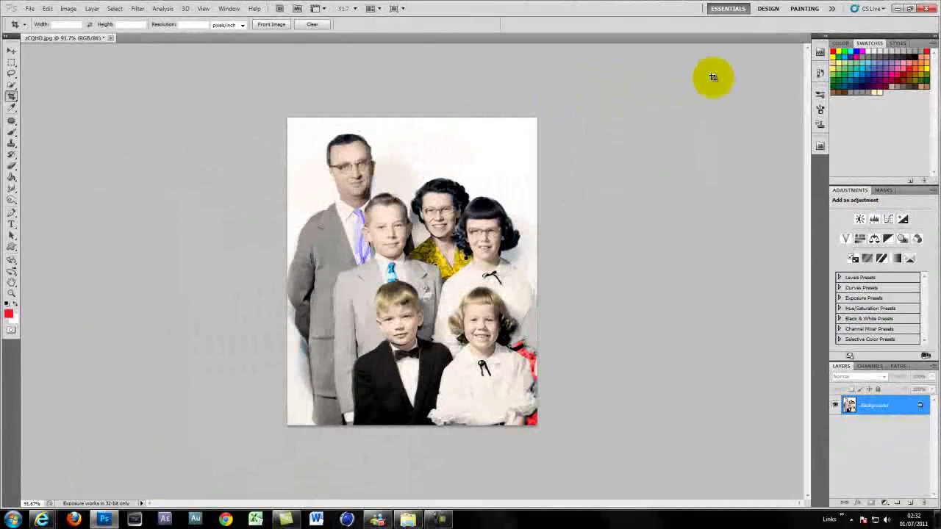
Add a new layer and paint the lips of the boy in the black suit red with a smaller brush
{"action": "left_click", "coordinate": [910, 503]}
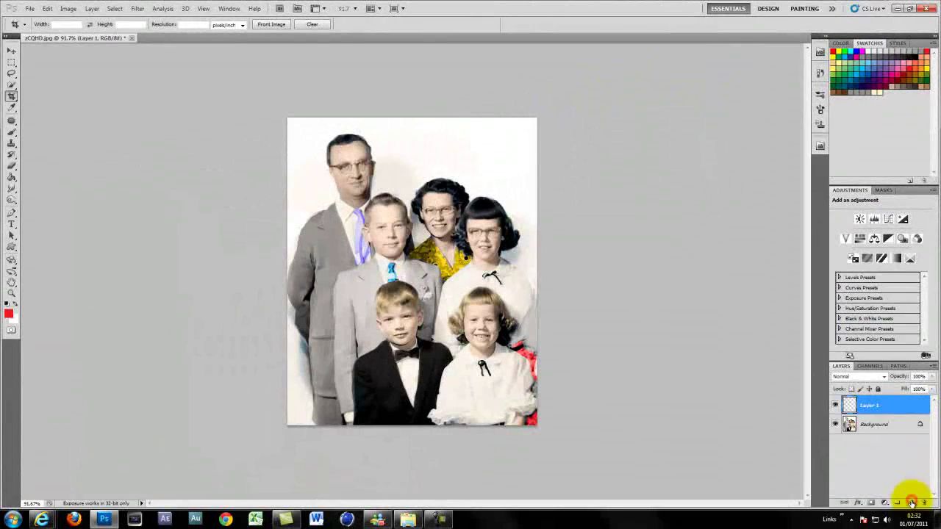
{"action": "key", "text": "b"}
{"action": "scroll", "coordinate": [128, 181], "scroll_direction": "up", "scroll_amount": 3}
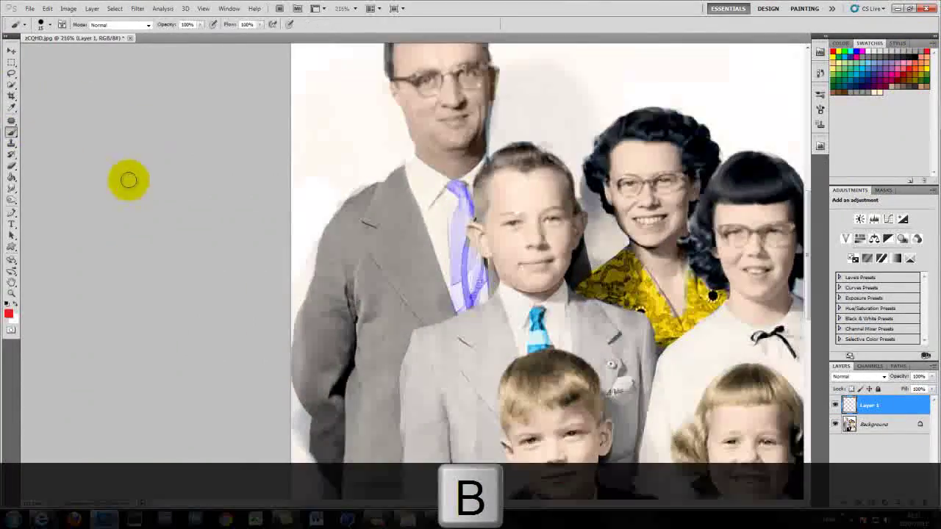
{"action": "left_click_drag", "start_coordinate": [591, 432], "coordinate": [589, 314], "text": "space"}
{"action": "key", "text": "["}
{"action": "key", "text": "["}
{"action": "key", "text": "["}
{"action": "left_click_drag", "start_coordinate": [569, 351], "coordinate": [562, 355]}
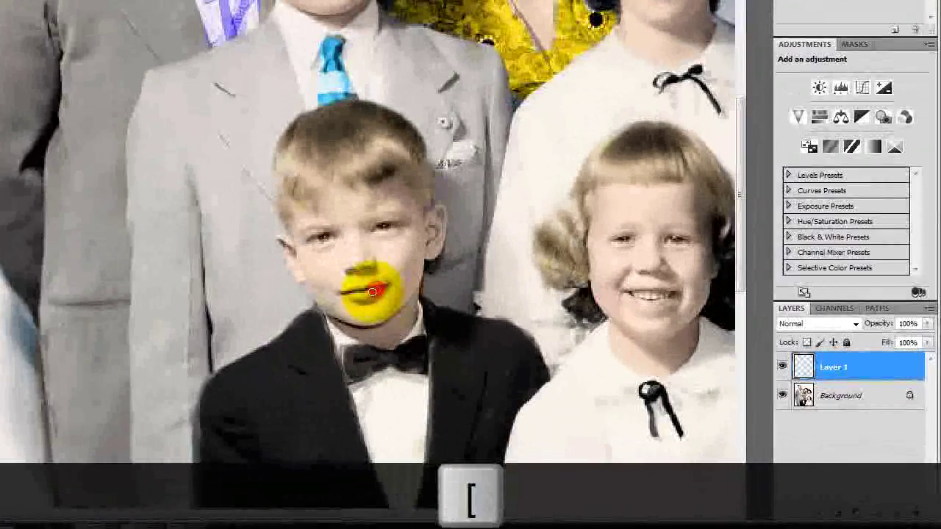
{"action": "mouse_move", "coordinate": [372, 292]}
{"action": "left_mouse_down"}
{"action": "mouse_move", "coordinate": [349, 293]}
{"action": "mouse_move", "coordinate": [372, 289]}
{"action": "left_mouse_up"}
Paint the lips of the rest of the family red on the same layer, reducing the brush size for finer areas
{"action": "mouse_move", "coordinate": [634, 301]}
{"action": "left_mouse_down"}
{"action": "mouse_move", "coordinate": [670, 294]}
{"action": "mouse_move", "coordinate": [634, 293]}
{"action": "left_mouse_up"}
{"action": "left_click_drag", "start_coordinate": [675, 150], "coordinate": [649, 156]}
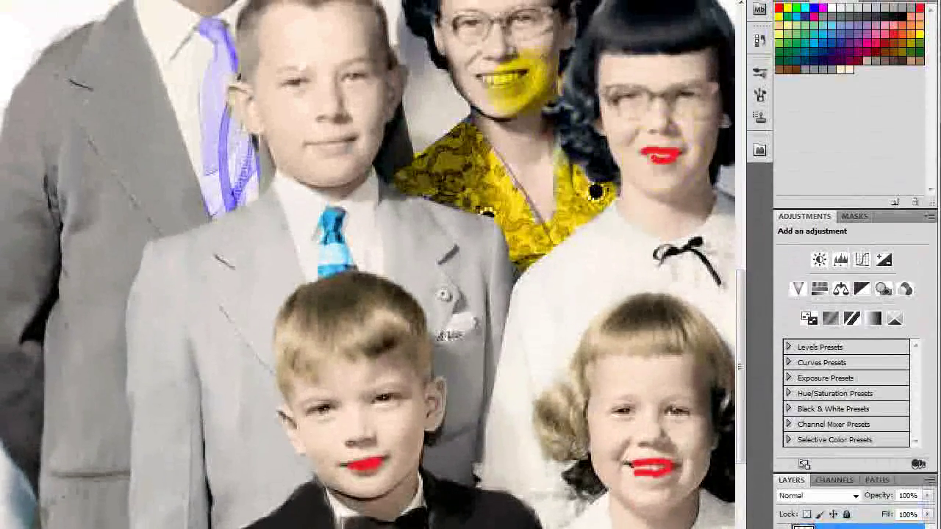
{"action": "mouse_move", "coordinate": [522, 79]}
{"action": "left_mouse_down"}
{"action": "mouse_move", "coordinate": [484, 84]}
{"action": "mouse_move", "coordinate": [510, 76]}
{"action": "left_mouse_up"}
{"action": "key", "text": "bracketleft"}
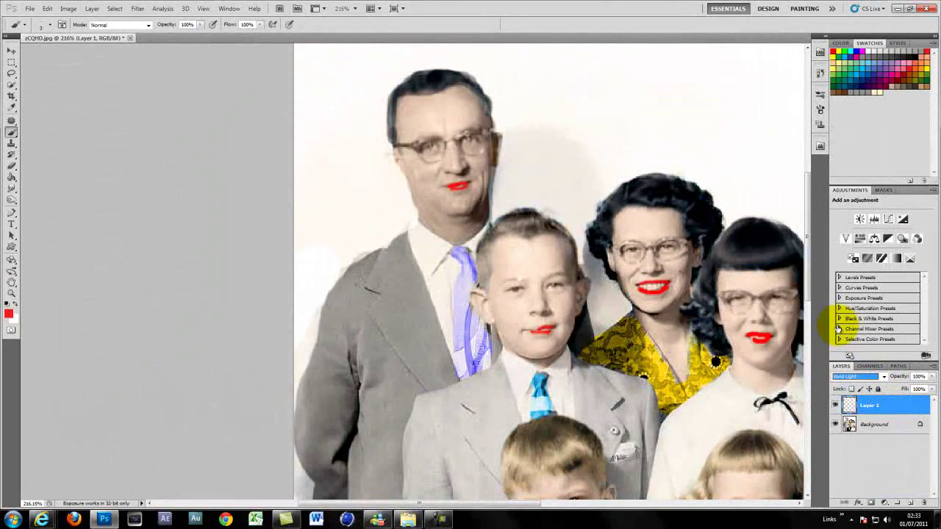
Blend the lip layer using Soft Light and lower its opacity to 60%
{"action": "left_click", "coordinate": [858, 376]}
{"action": "left_click", "coordinate": [856, 246]}
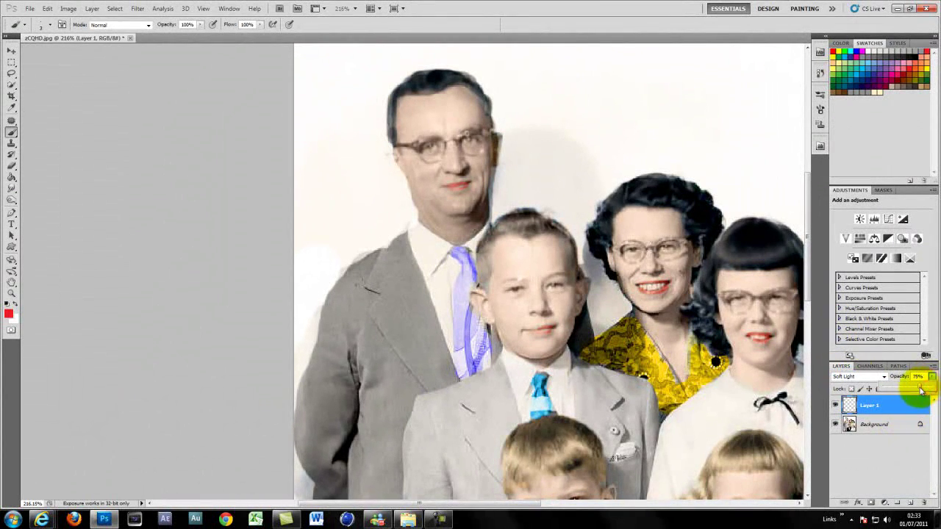
{"action": "left_click", "coordinate": [884, 457]}
{"action": "scroll", "coordinate": [680, 387], "scroll_direction": "down", "scroll_amount": 6}
{"action": "scroll", "coordinate": [681, 386], "scroll_direction": "up", "scroll_amount": 1}
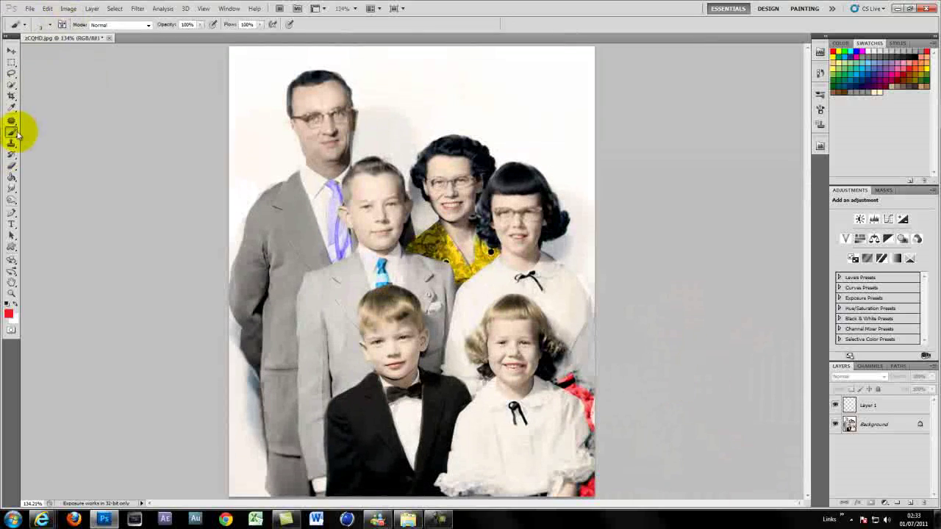
Try to soften the man's lip colour on the lip layer with the Eraser at 22% opacity
{"action": "key", "text": "2"}
{"action": "key", "text": "2"}
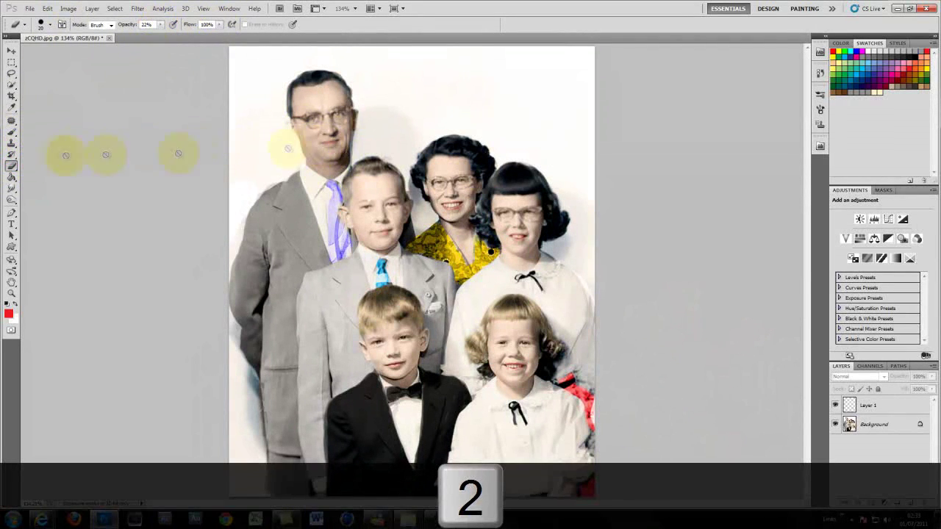
{"action": "left_click", "coordinate": [849, 403]}
{"action": "left_click_drag", "start_coordinate": [341, 136], "coordinate": [326, 145]}
{"action": "key", "text": "ctrl+z"}
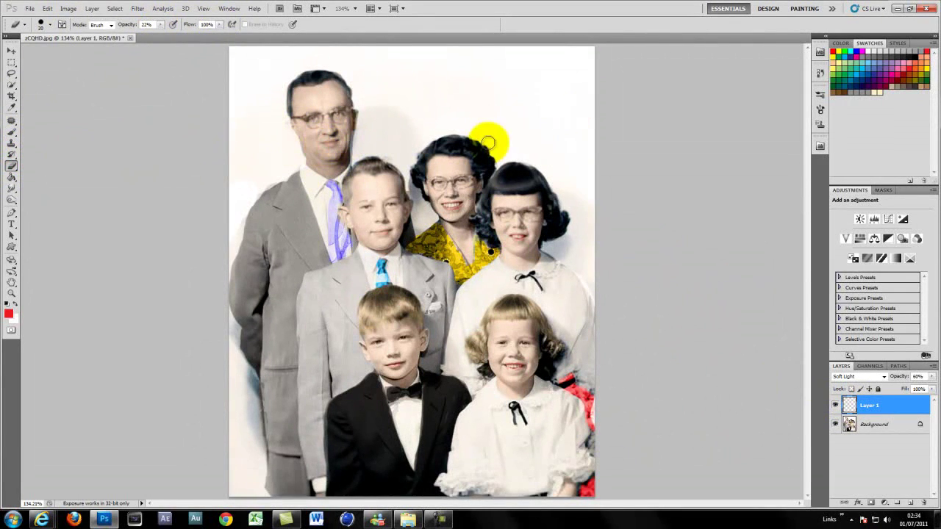
Flatten the lip layer into the background and apply Auto Contrast to the photo
{"action": "scroll", "coordinate": [490, 139], "scroll_direction": "down", "scroll_amount": 1}
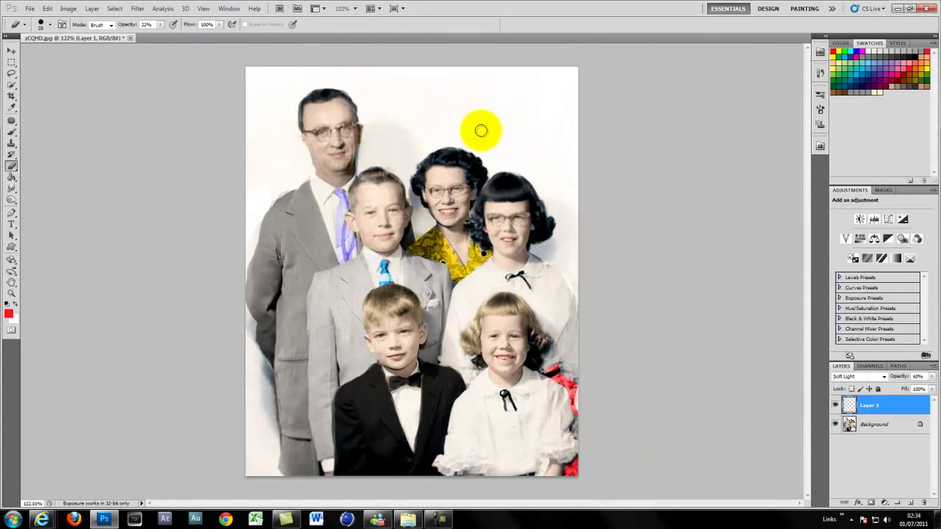
{"action": "right_click", "coordinate": [884, 418]}
{"action": "left_click", "coordinate": [864, 416]}
{"action": "left_click", "coordinate": [69, 8]}
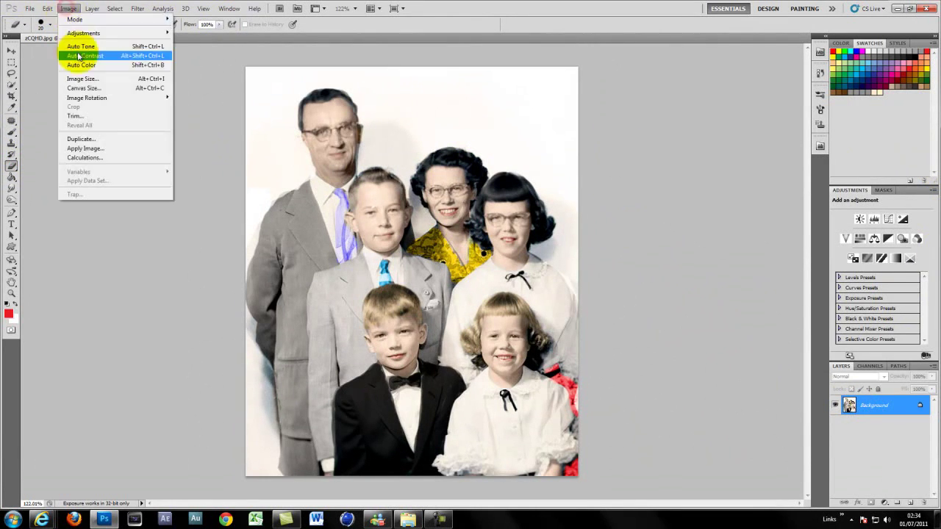
{"action": "left_click", "coordinate": [79, 56]}
Try Auto Color on the flattened photo and undo it
{"action": "left_click", "coordinate": [68, 8]}
{"action": "left_click", "coordinate": [85, 64]}
{"action": "key", "text": "ctrl+z"}
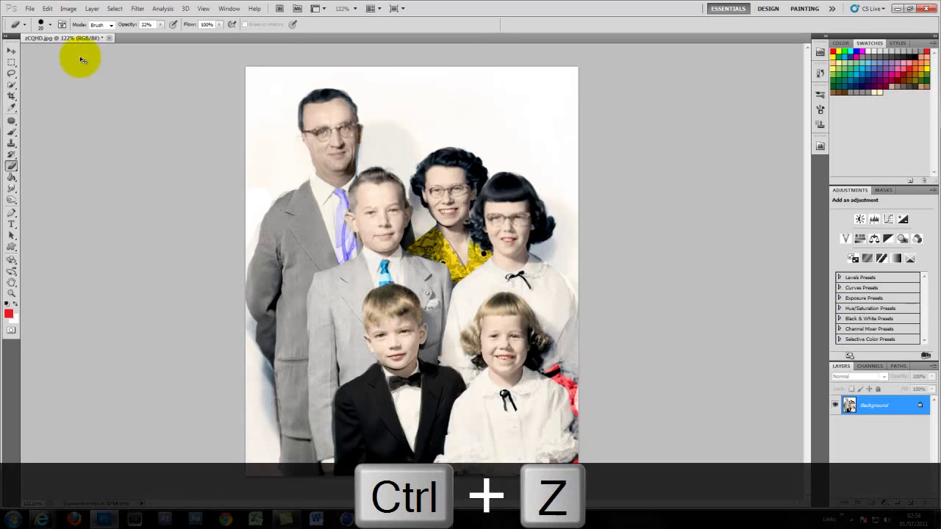
Apply a Photo Filter to the flattened photo using Warming Filter (85) at 11% density
{"action": "left_click", "coordinate": [69, 8]}
{"action": "mouse_move", "coordinate": [88, 29]}
{"action": "left_click", "coordinate": [237, 105]}
{"action": "left_click_drag", "start_coordinate": [595, 169], "coordinate": [583, 173]}
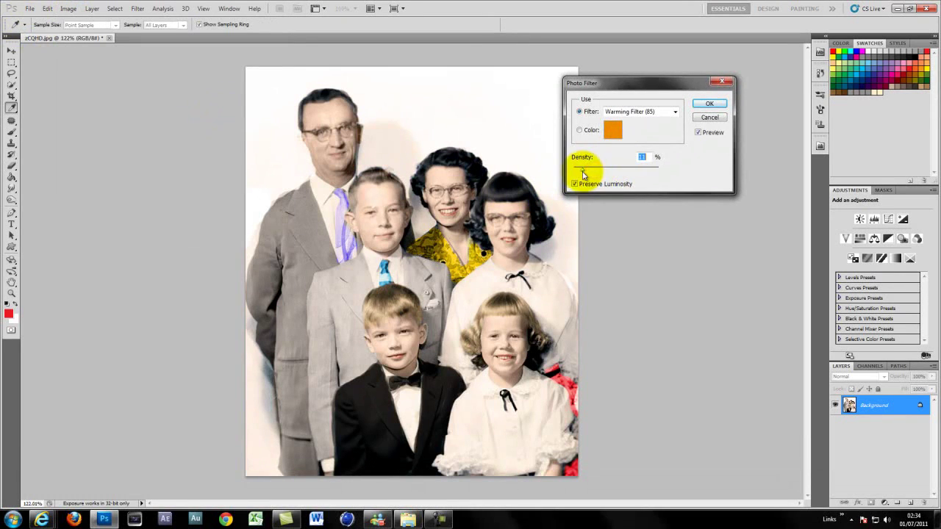